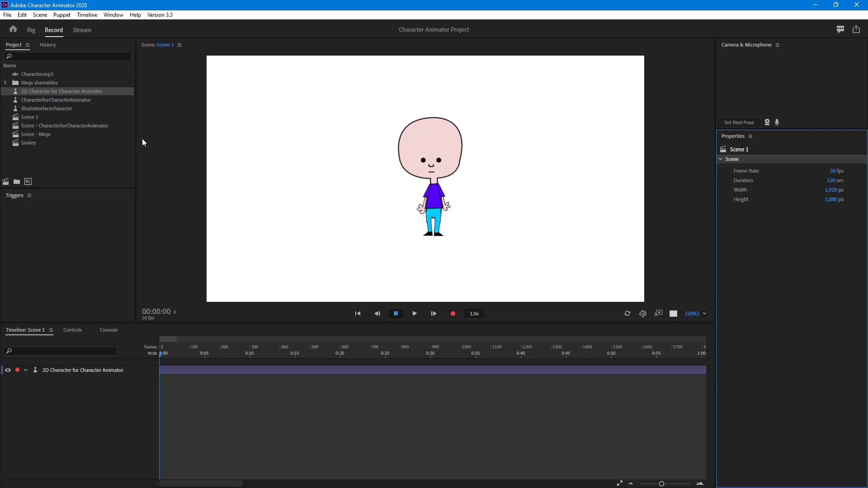
Open the 2D Character for Character Animator puppet for rigging and examine the Frontal group's head, right profile and Left Leg layers and their tags.
click(14, 91)
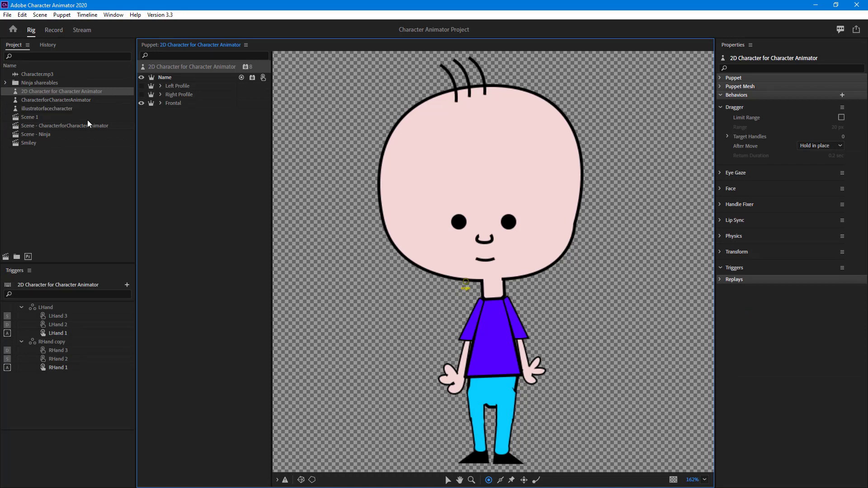
click(189, 95)
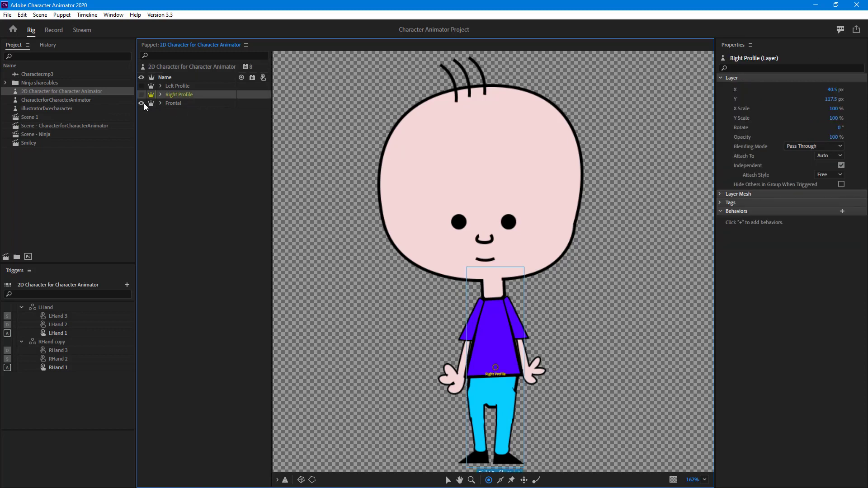
click(160, 103)
click(209, 129)
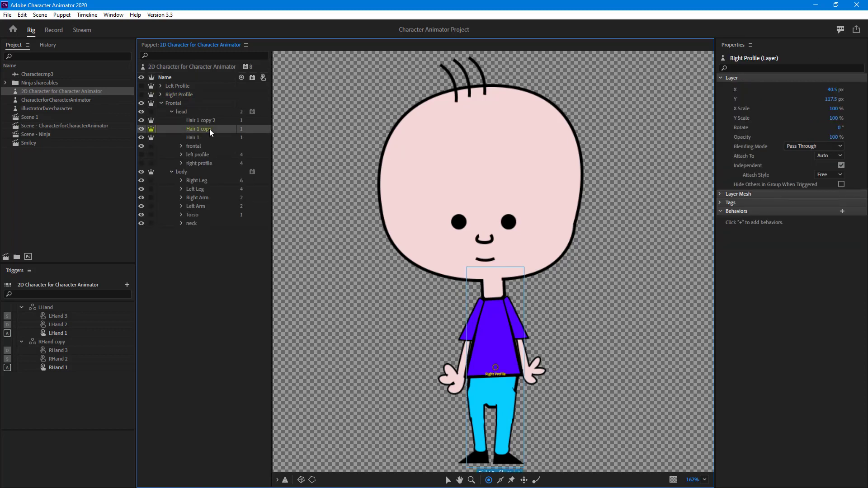
click(199, 149)
click(201, 163)
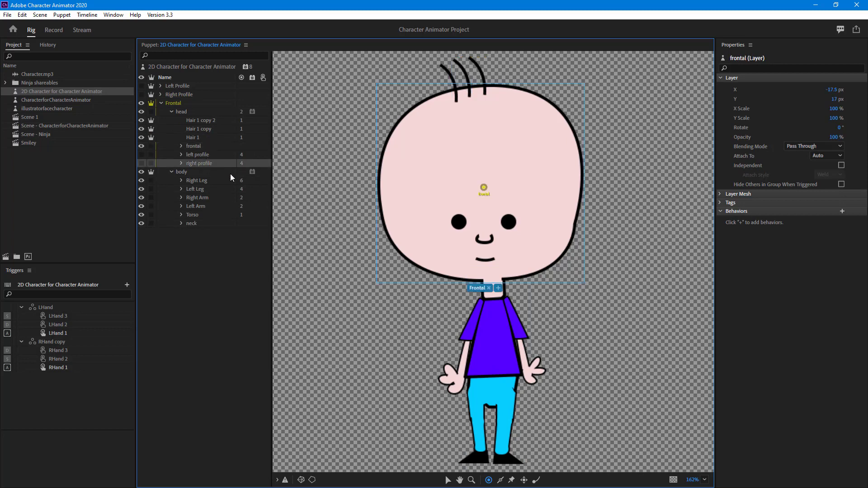
click(181, 163)
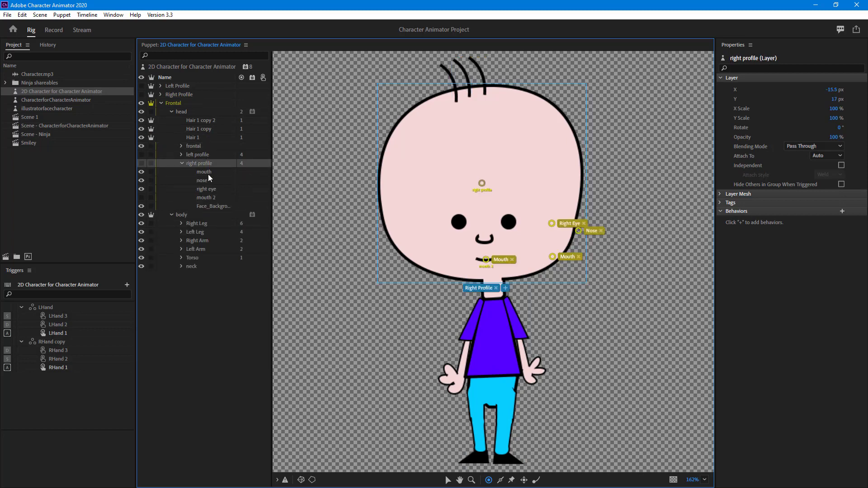
click(210, 191)
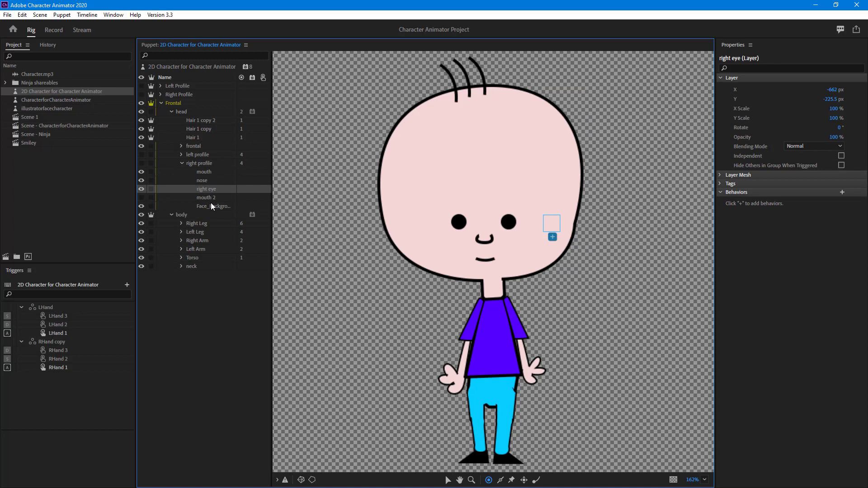
click(211, 205)
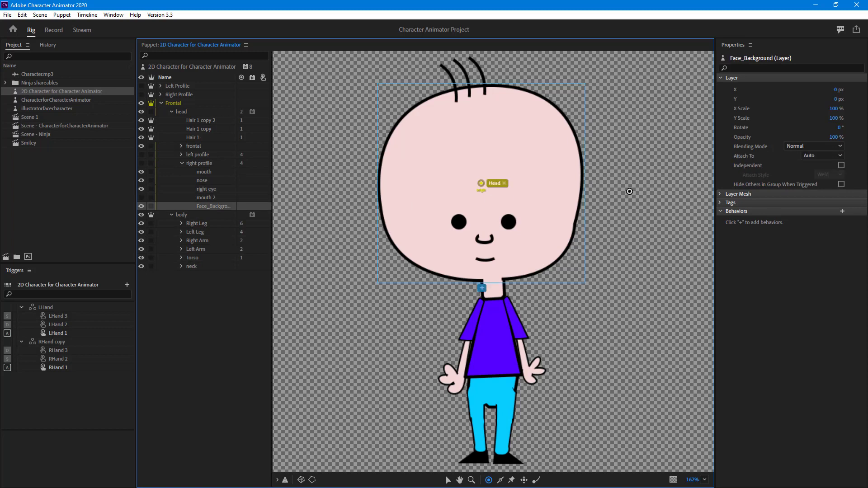
click(193, 232)
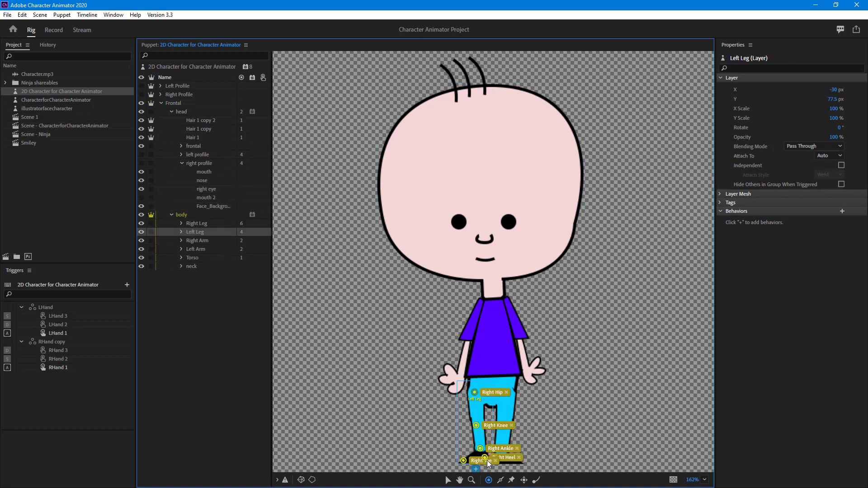
click(489, 479)
Add the Walk behavior to the whole 2D Character for Character Animator puppet.
click(161, 103)
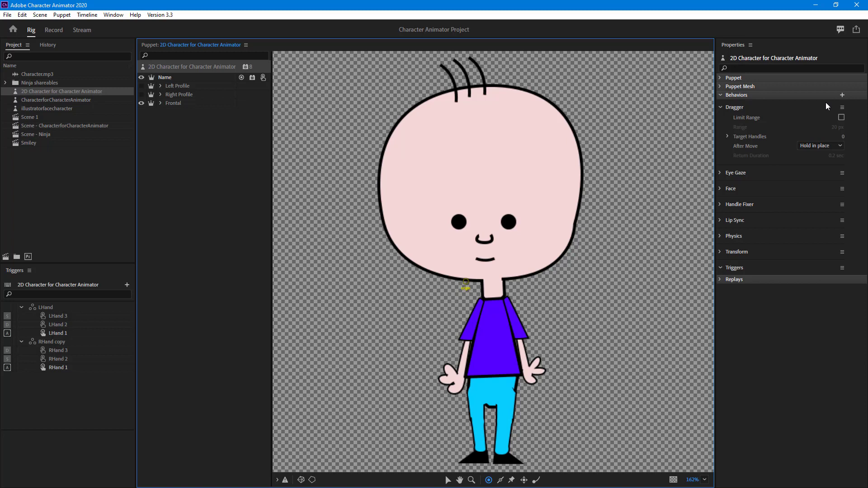
click(843, 95)
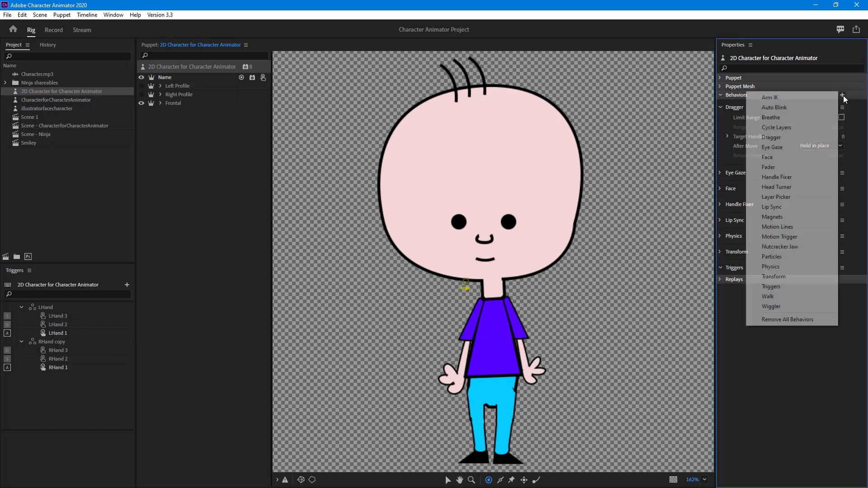
click(773, 297)
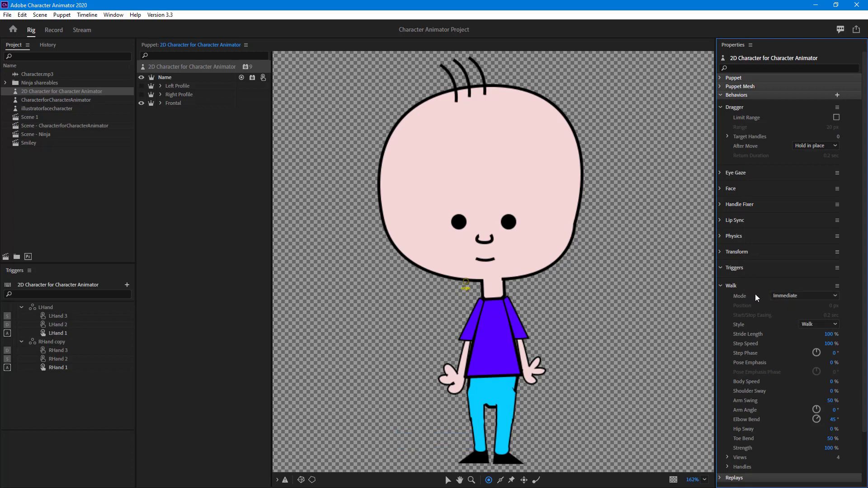
In the recording workspace, set the puppet track's Walk behavior mode to Left & Right Arrow keys.
click(54, 31)
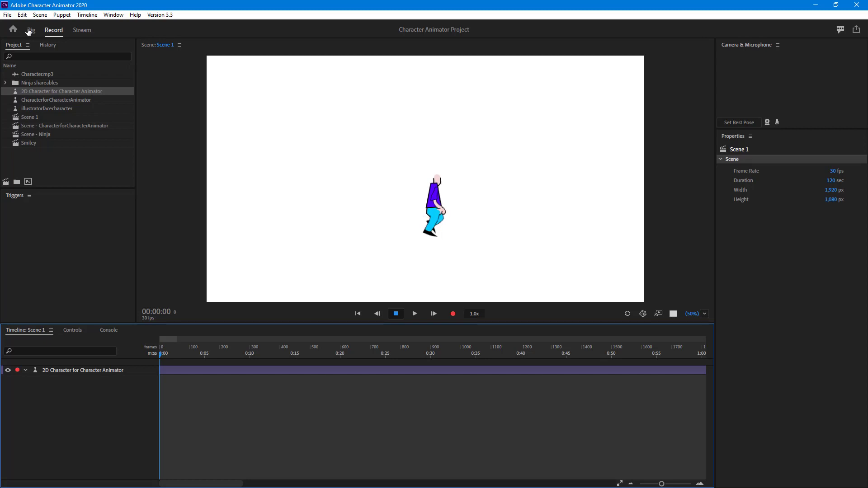
click(72, 371)
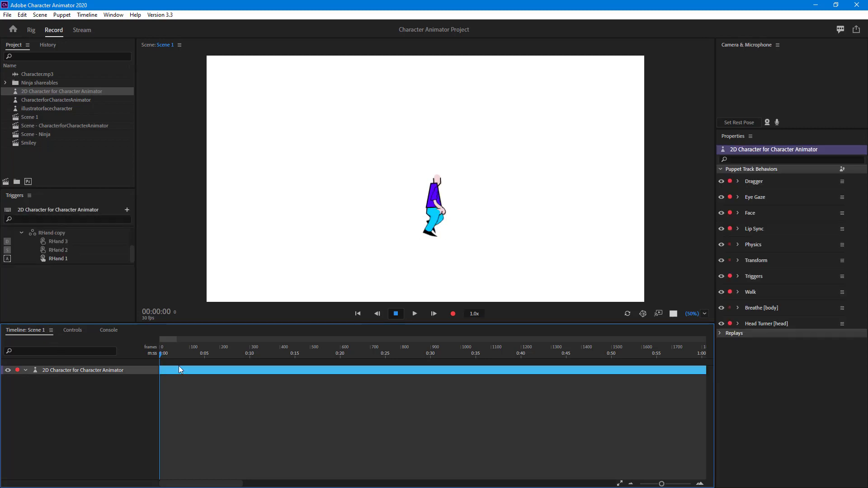
click(737, 293)
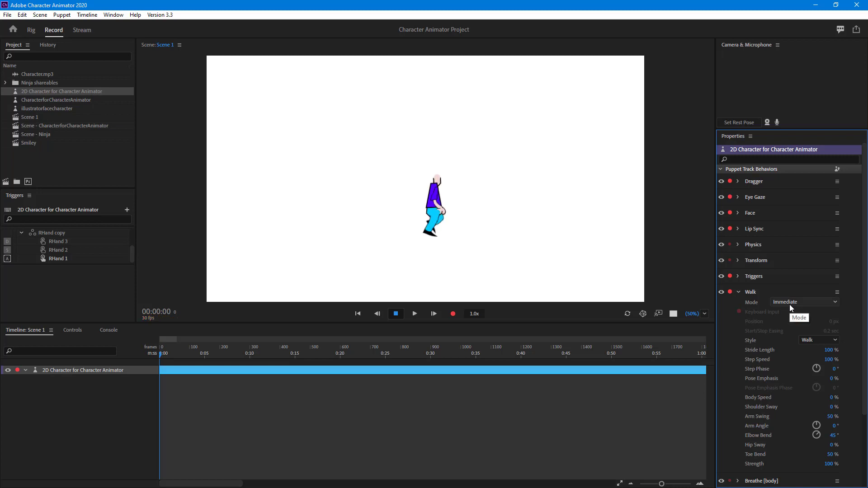
click(790, 304)
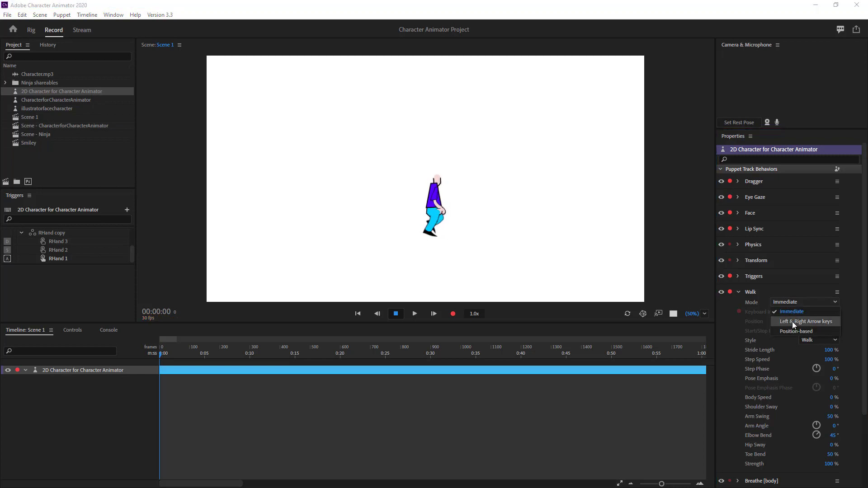
click(792, 321)
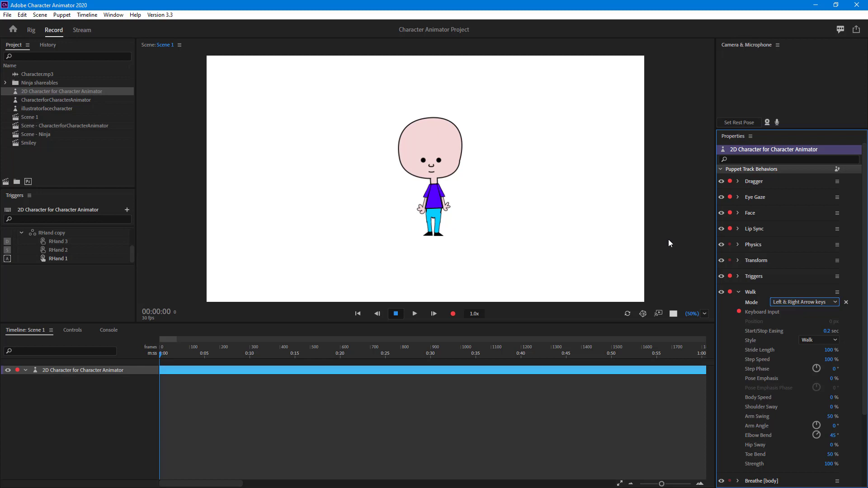
Test the walk in Scene 1 by making the puppet walk right and left.
key(Right)
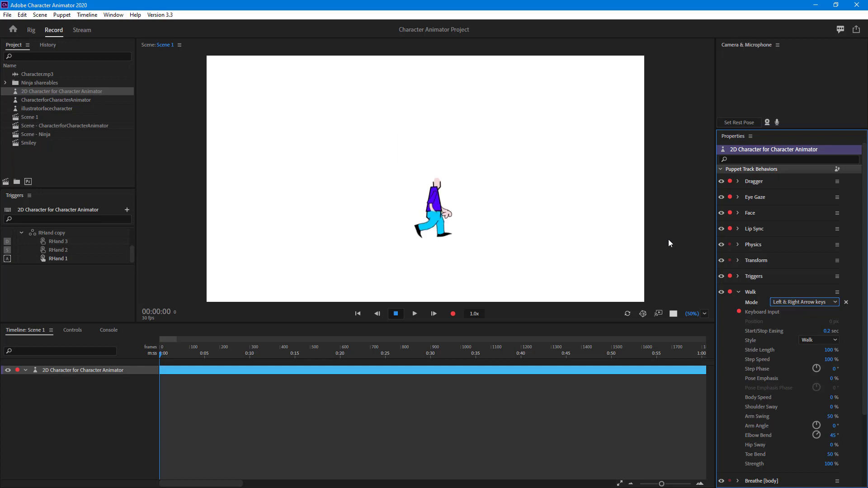
key(Left)
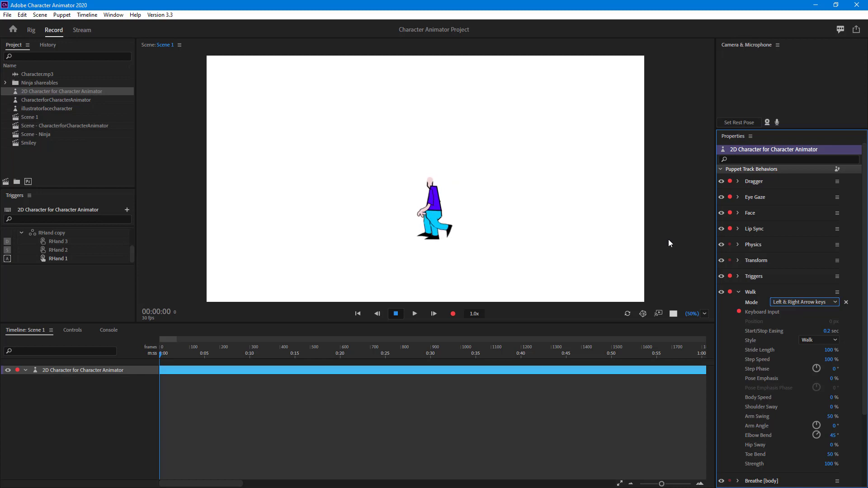
key(Left)
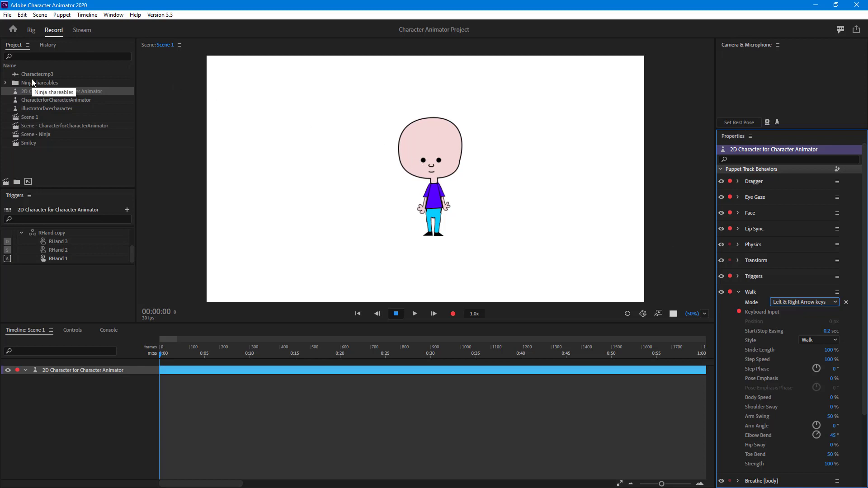
Reopen the puppet's rig and compare the head and body layers in the Left Profile, Right Profile and Frontal groups.
double_click(15, 91)
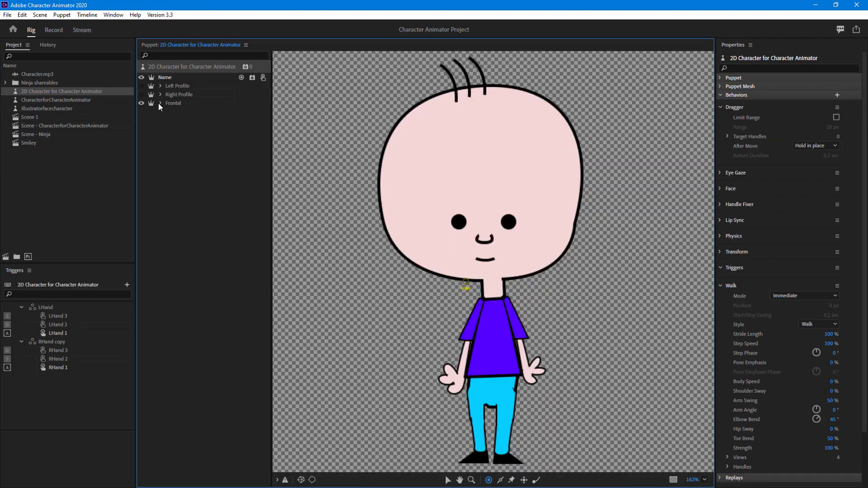
click(161, 103)
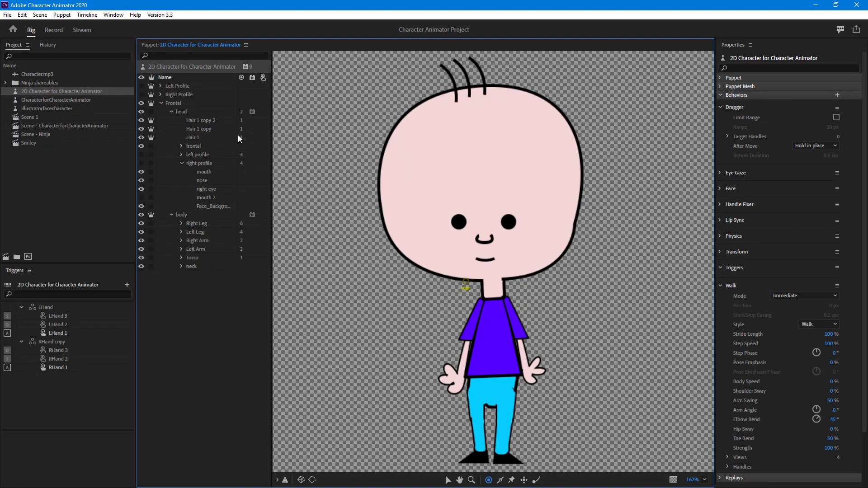
click(183, 165)
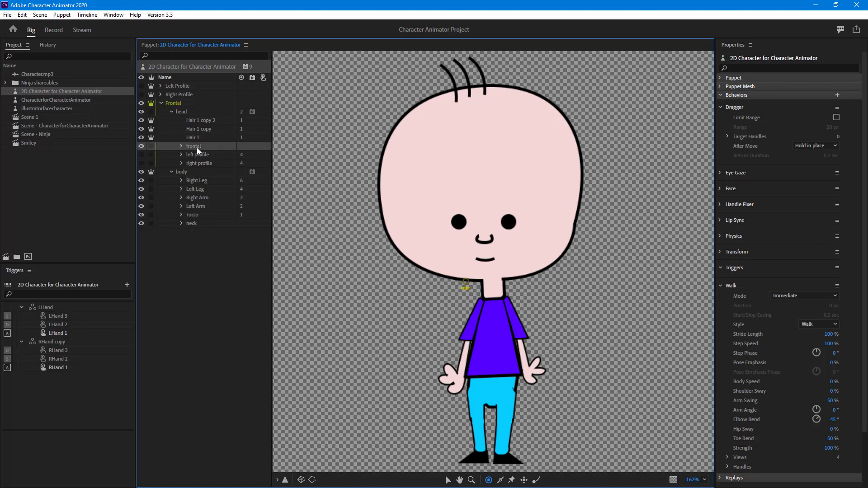
click(199, 155)
click(199, 164)
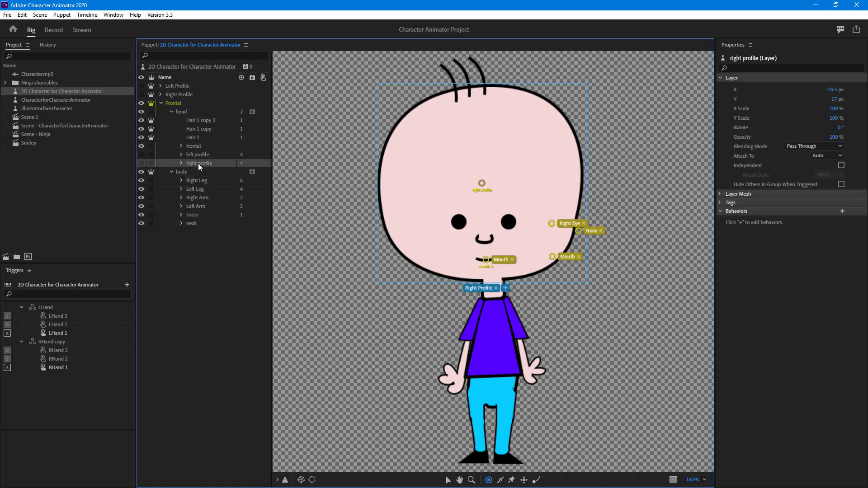
click(160, 86)
click(161, 103)
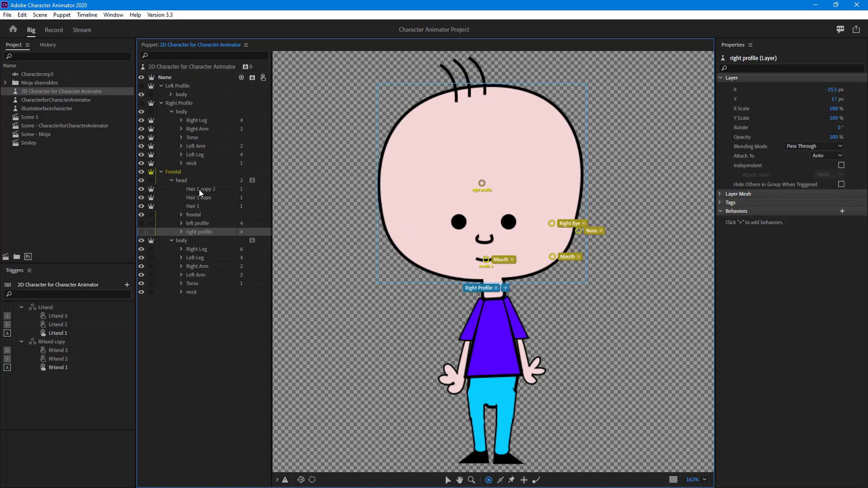
click(188, 180)
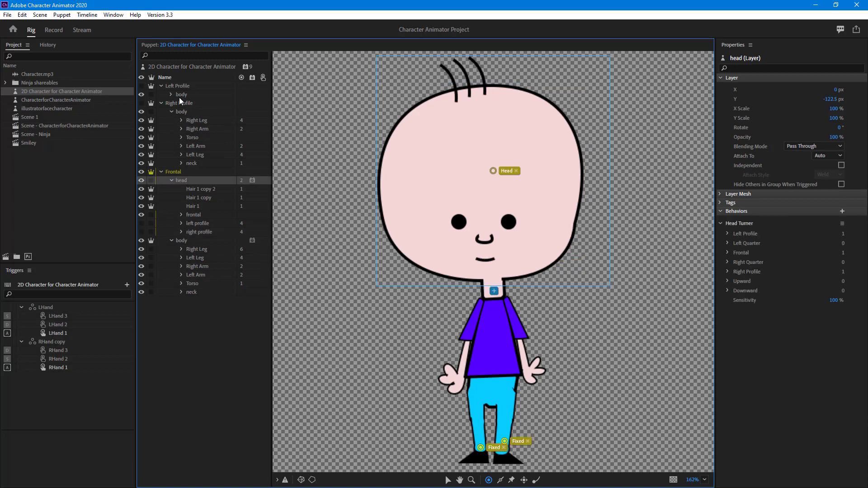
click(199, 223)
mouse_move(199, 221)
mouse_down()
mouse_move(195, 144)
mouse_move(176, 110)
mouse_move(197, 233)
mouse_up()
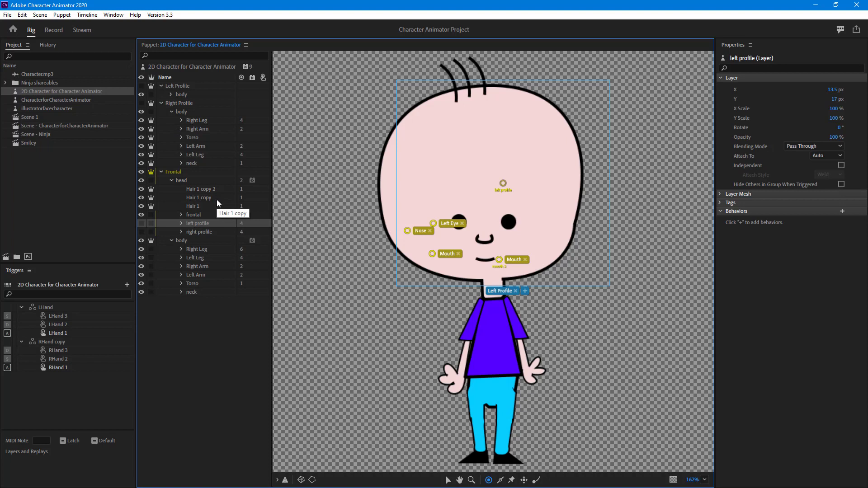
Open the puppet's original artwork for editing in Photoshop and expand the +Right Profile group.
right_click(63, 89)
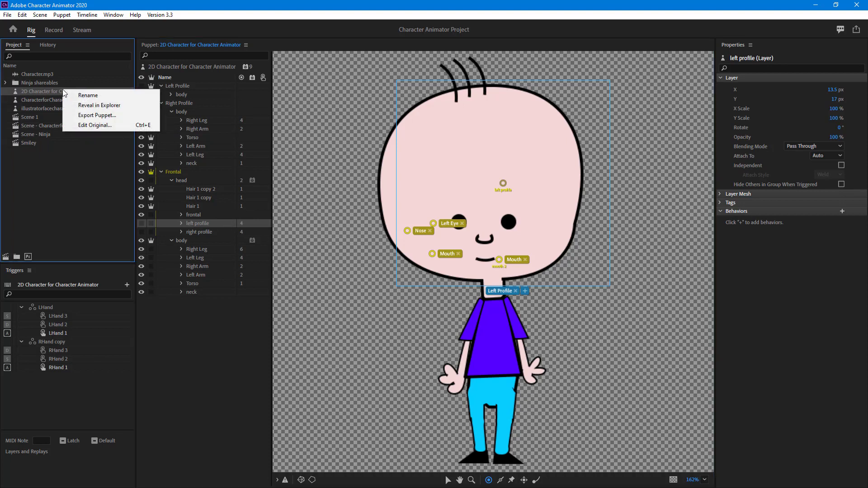
click(99, 126)
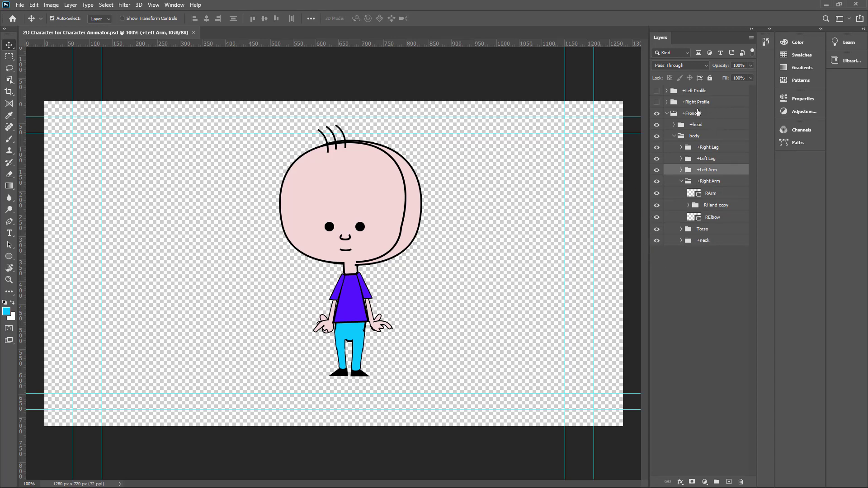
click(665, 104)
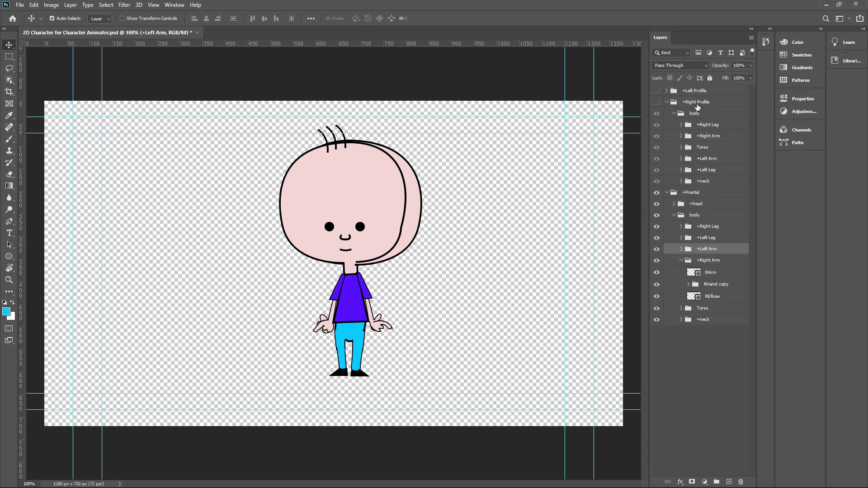
Create a layer group named +head above the body group inside +Right Profile.
click(698, 105)
click(673, 114)
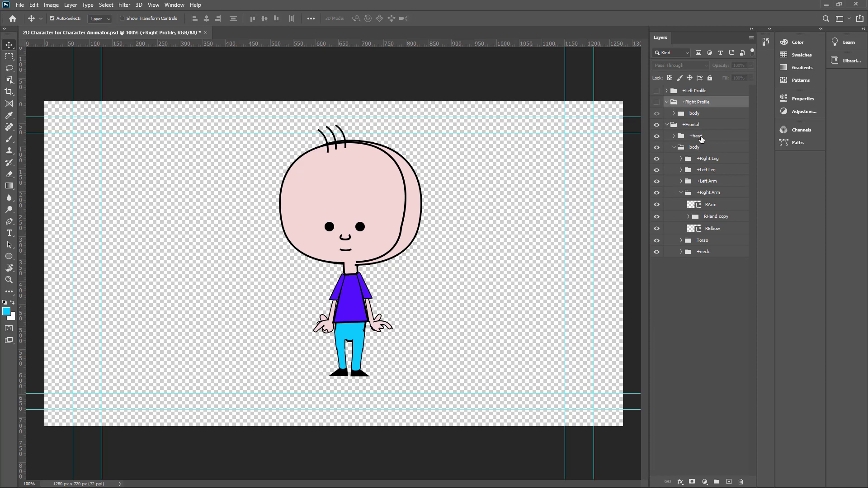
click(696, 115)
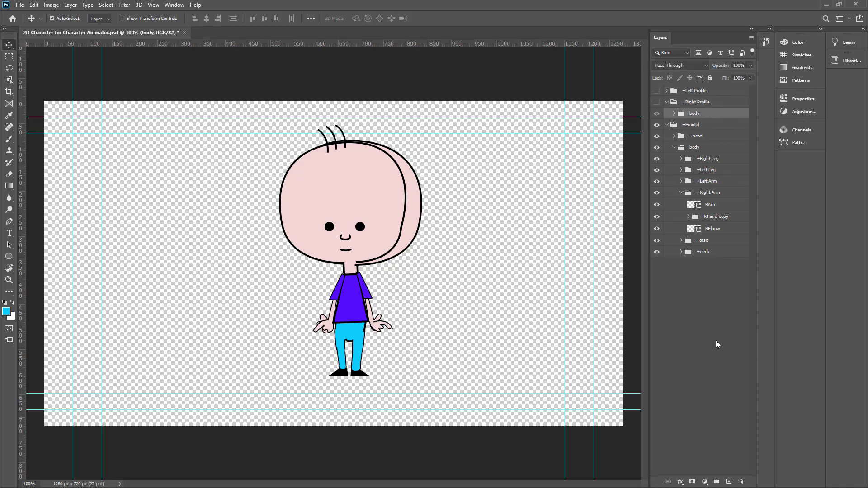
click(716, 483)
double_click(696, 114)
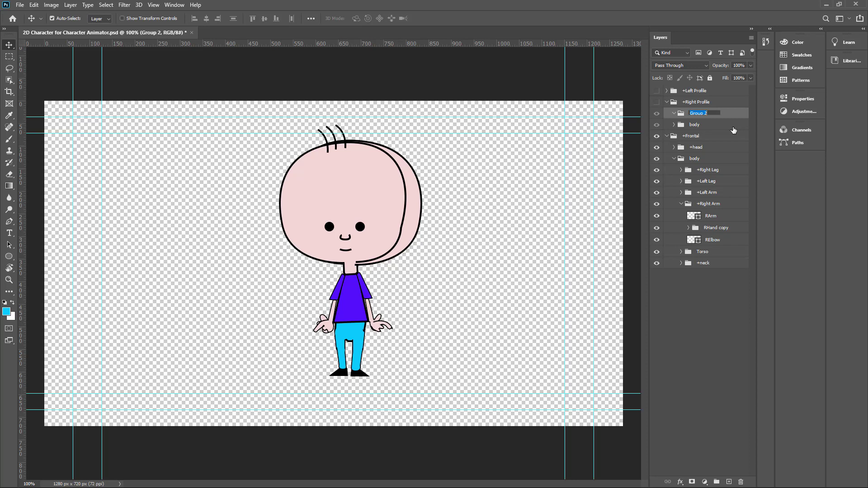
text(+head)
key(Return)
Move the +right profile group from the +Frontal group's +head into the +head group of +Right Profile.
click(682, 203)
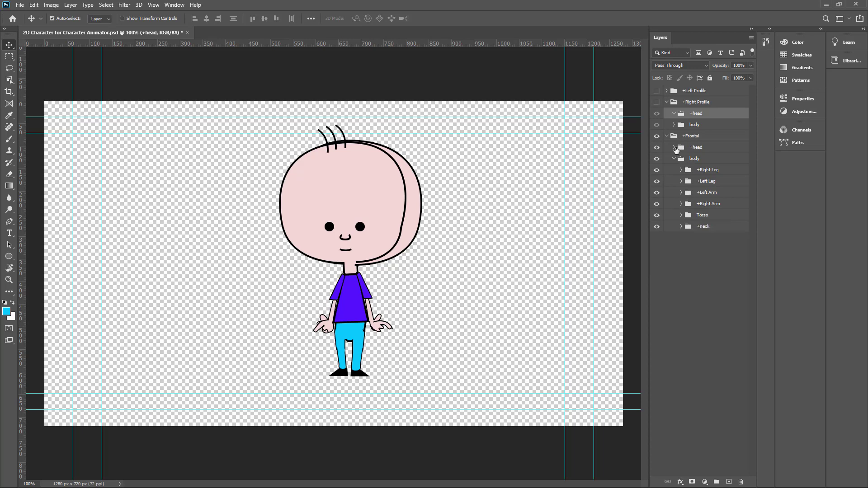
click(674, 147)
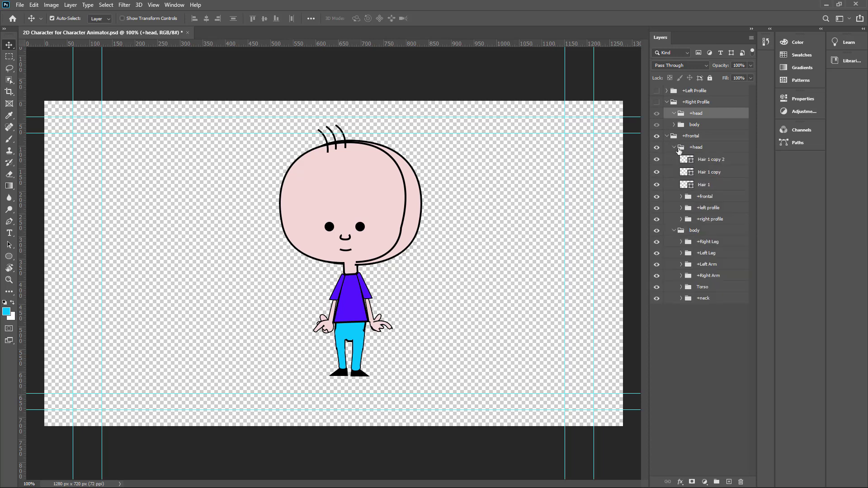
click(711, 220)
drag(710, 221, 697, 113)
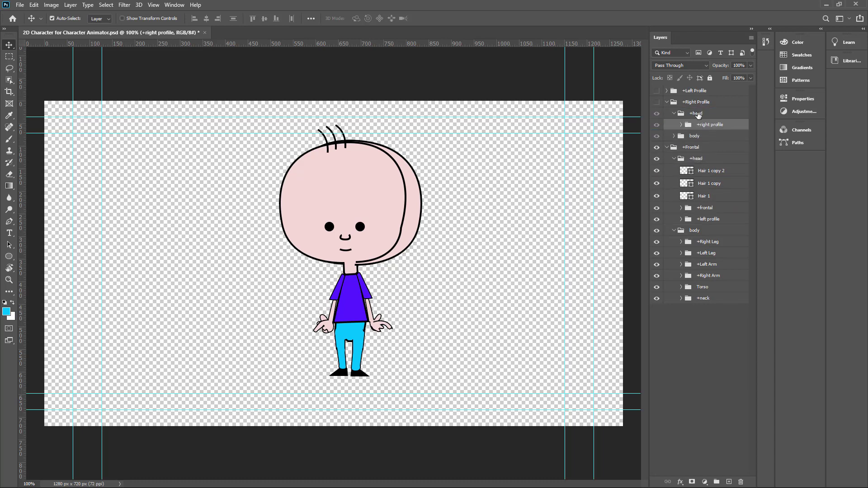
Create a layer group named +head above the body group inside +Left Profile.
click(667, 90)
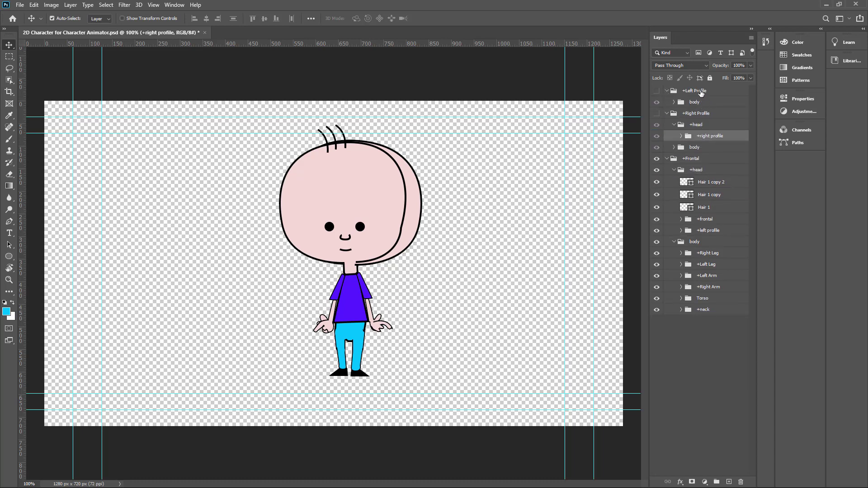
click(701, 93)
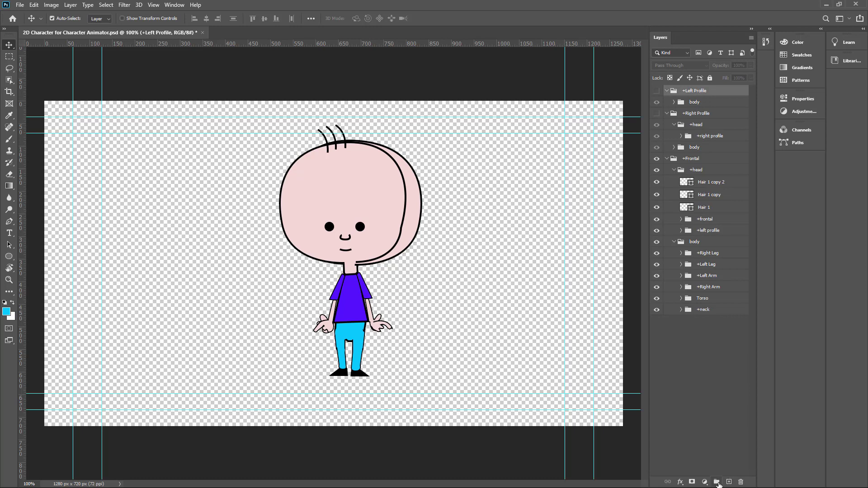
click(717, 483)
drag(690, 92, 691, 106)
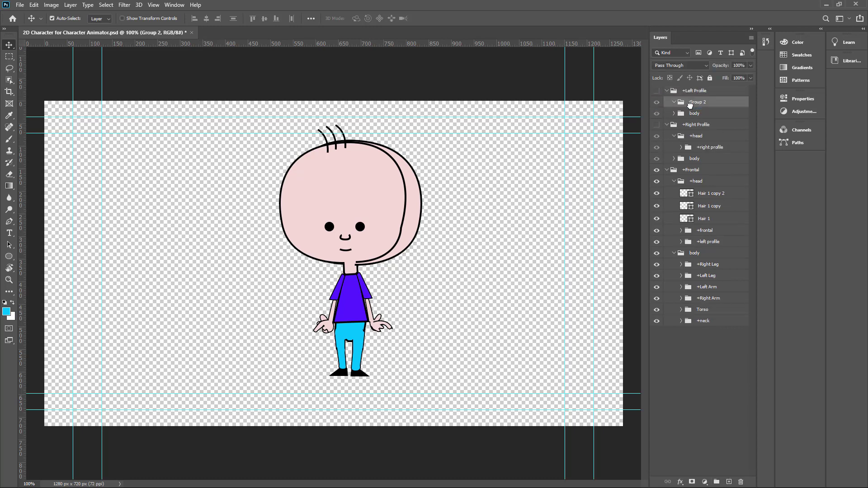
double_click(699, 102)
text(+head)
key(Return)
Move the +left profile group from the +Frontal group's +head into the +head group of +Left Profile.
click(695, 182)
click(713, 244)
drag(714, 249, 699, 104)
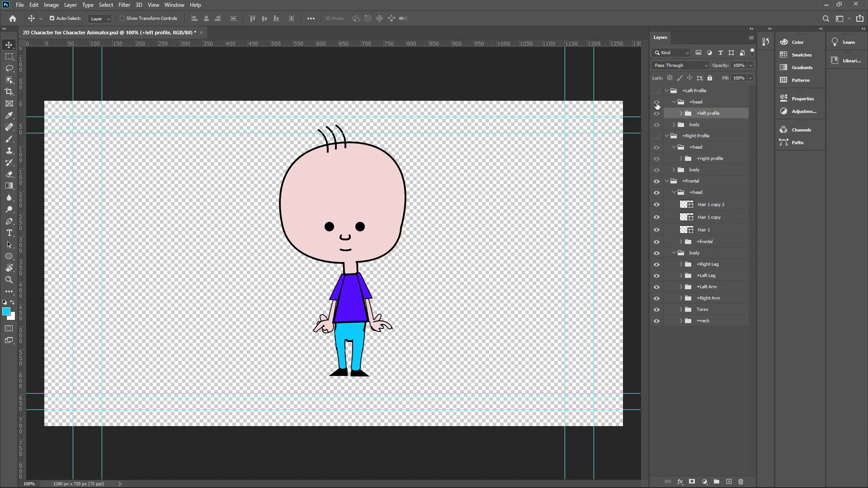
Make the +Left Profile and +Right Profile groups visible with their heads shown, and save the Photoshop file.
click(657, 91)
click(657, 102)
click(658, 103)
click(657, 103)
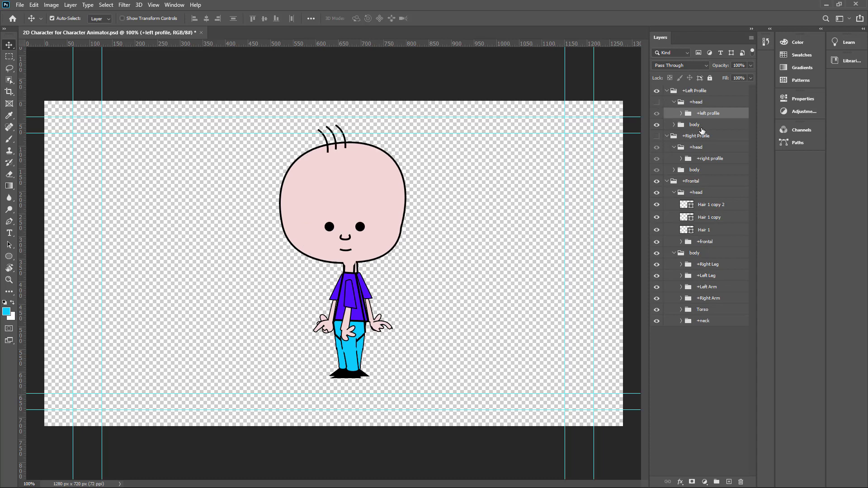
key(ctrl+s)
click(658, 103)
click(657, 136)
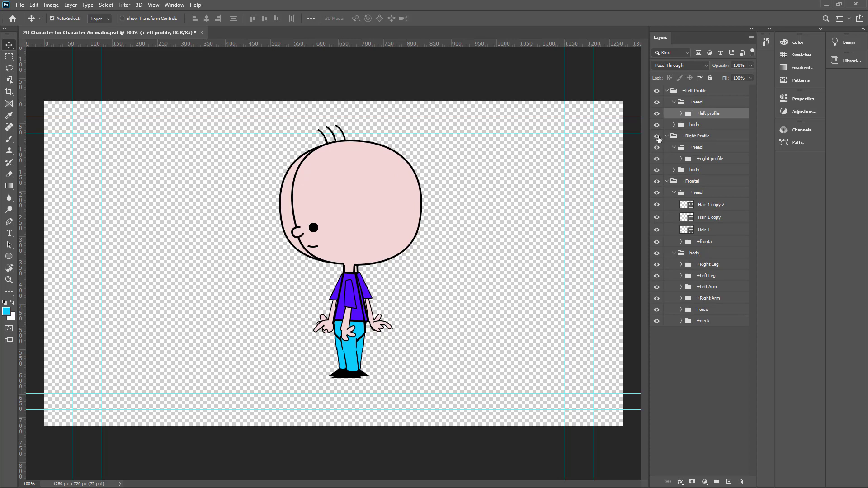
key(ctrl+s)
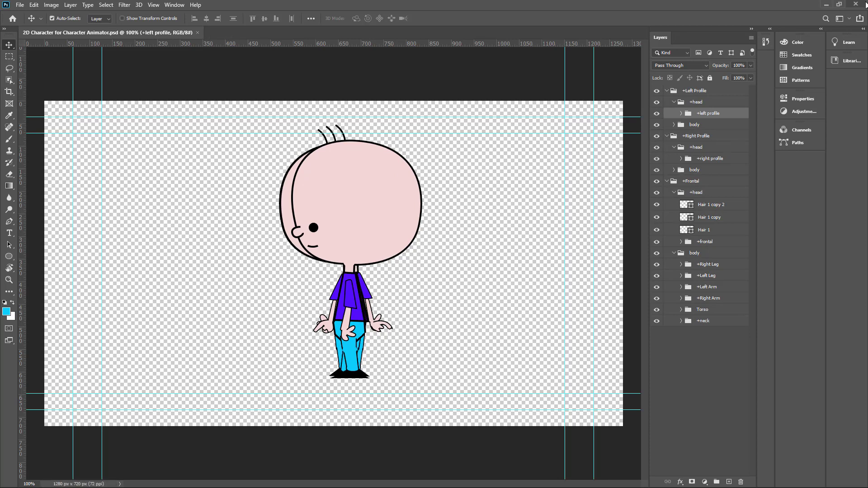
Close Photoshop, return to Character Animator and test the puppet's walk in both directions in Scene 1.
click(856, 4)
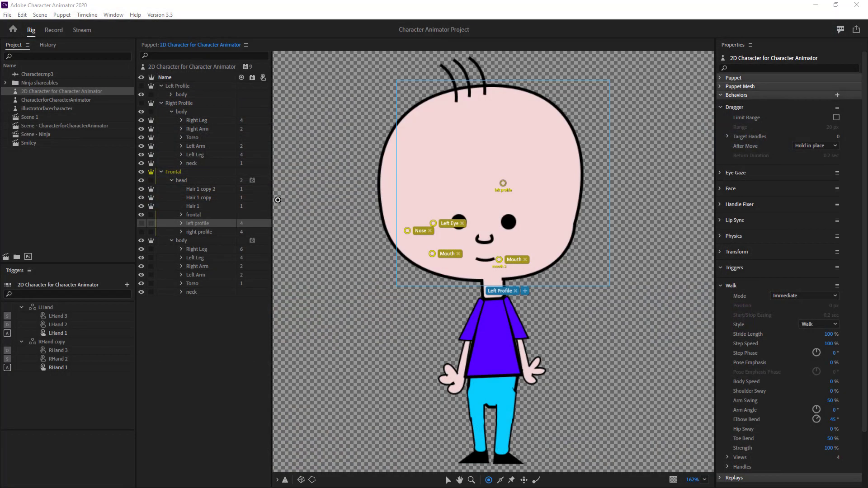
drag(355, 209, 355, 209)
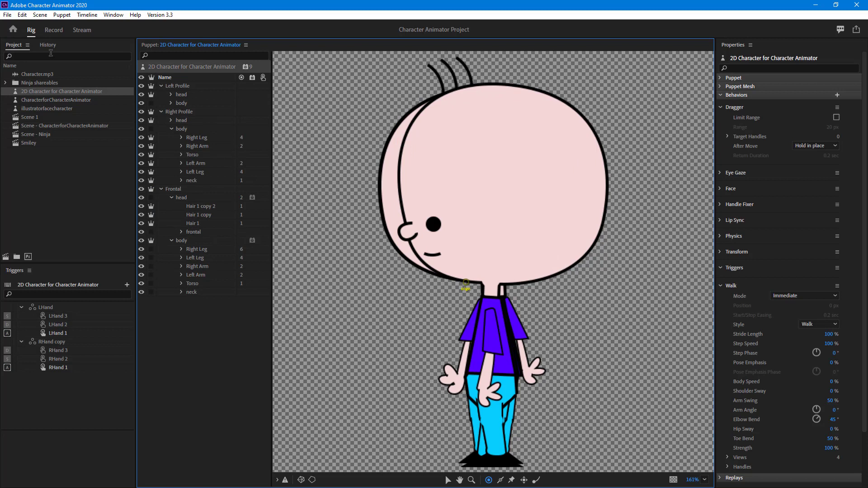
click(54, 30)
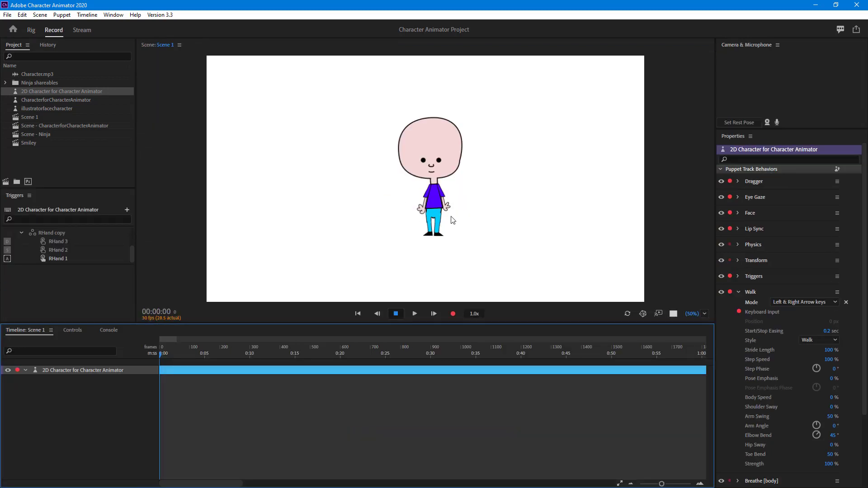
key(Right)
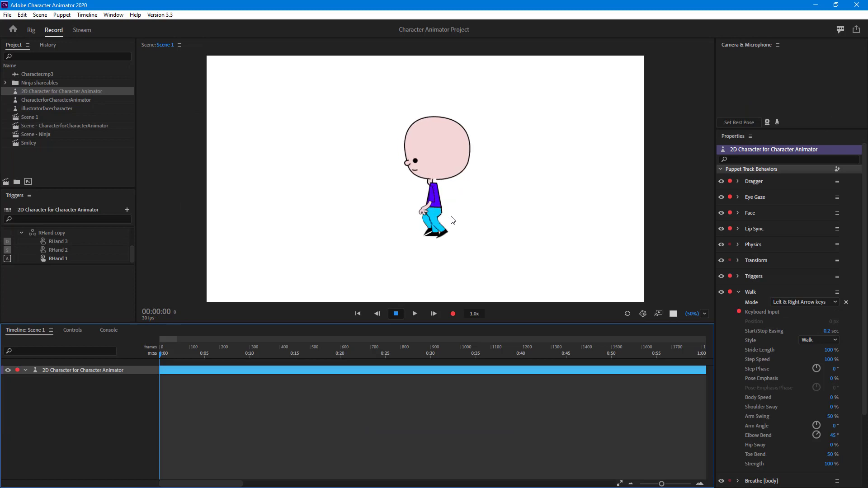
key(Right)
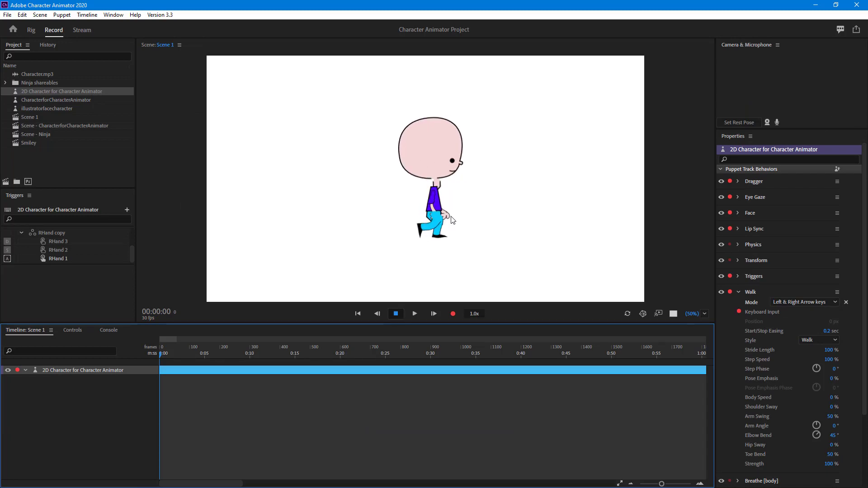
key(Right)
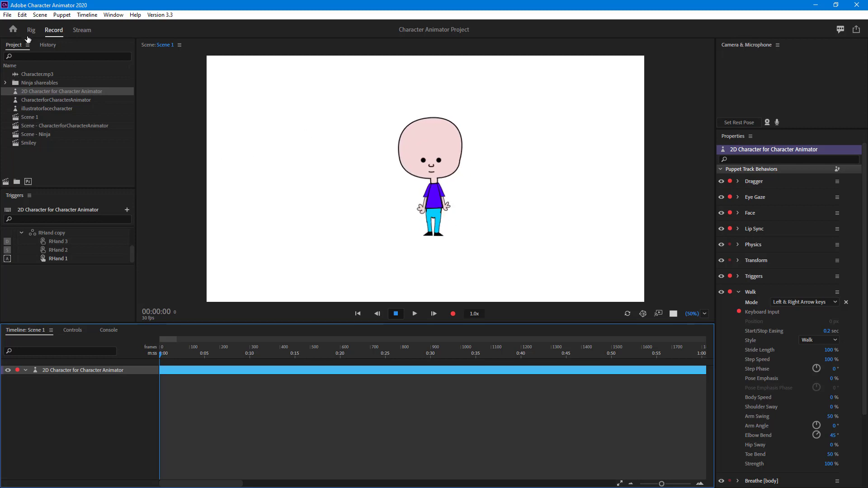
Turn off independence for the head layer in the puppet's Right Profile group and check the scene.
double_click(13, 91)
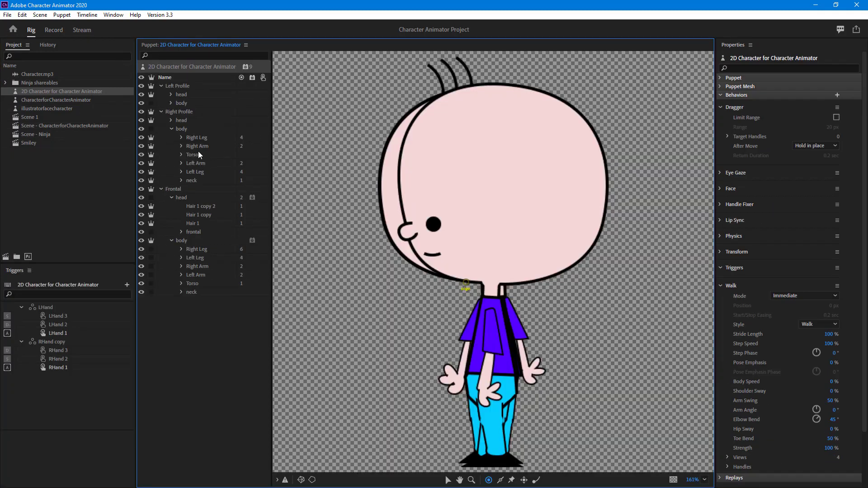
click(178, 121)
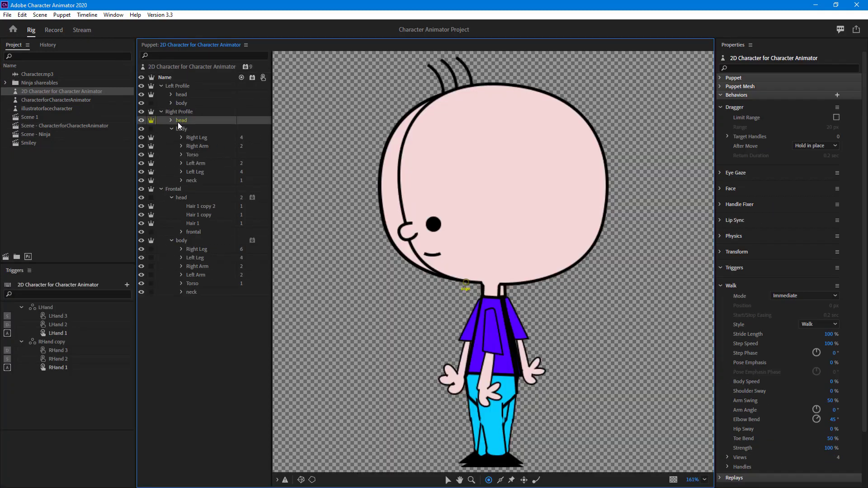
click(152, 120)
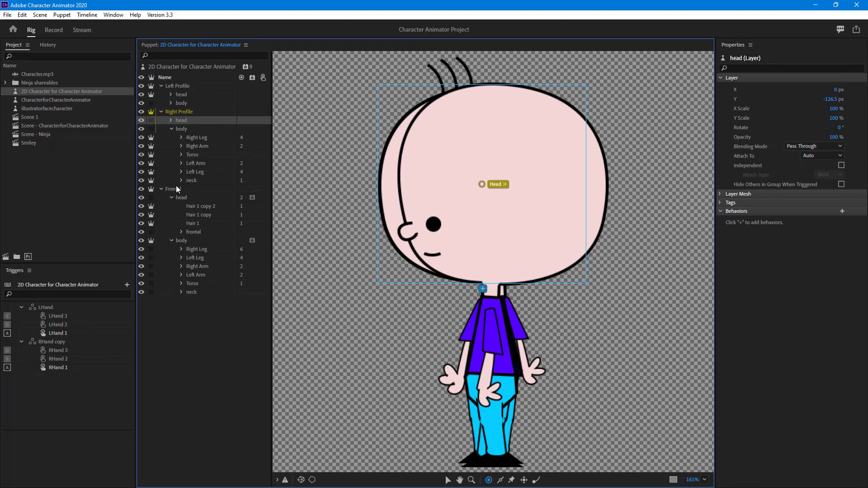
click(161, 112)
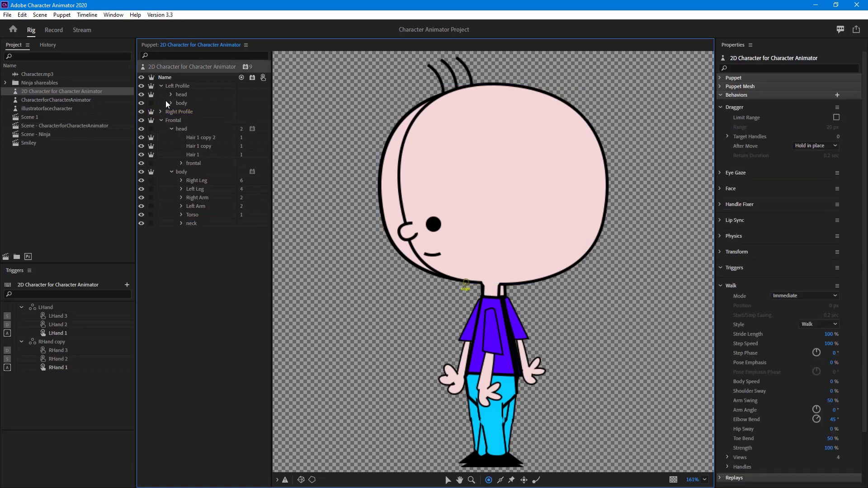
click(54, 30)
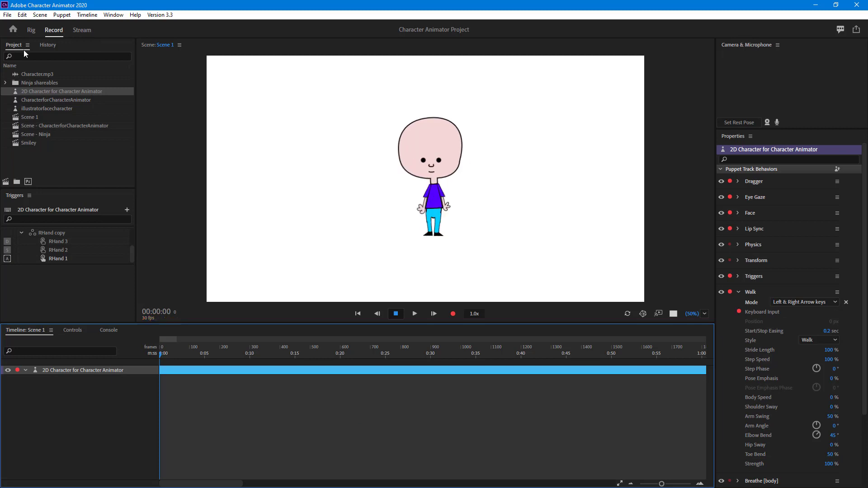
Turn off independence for the head layer in the Left Profile group and test the walk in the scene.
click(30, 35)
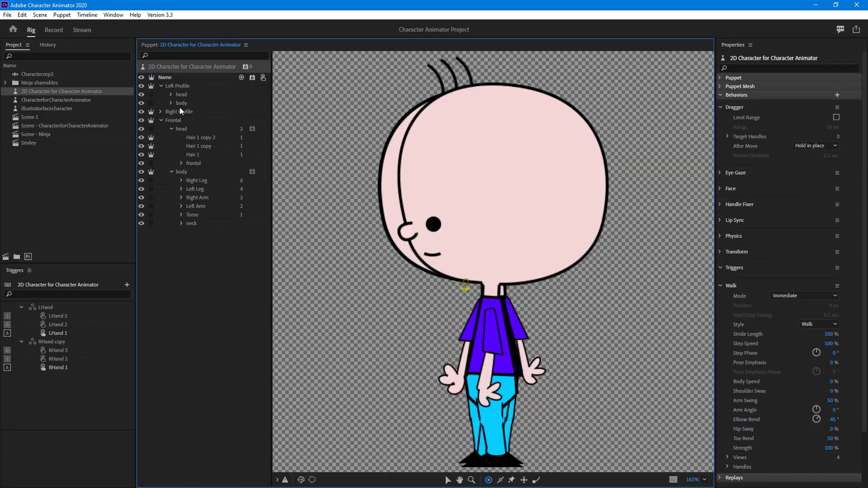
click(180, 103)
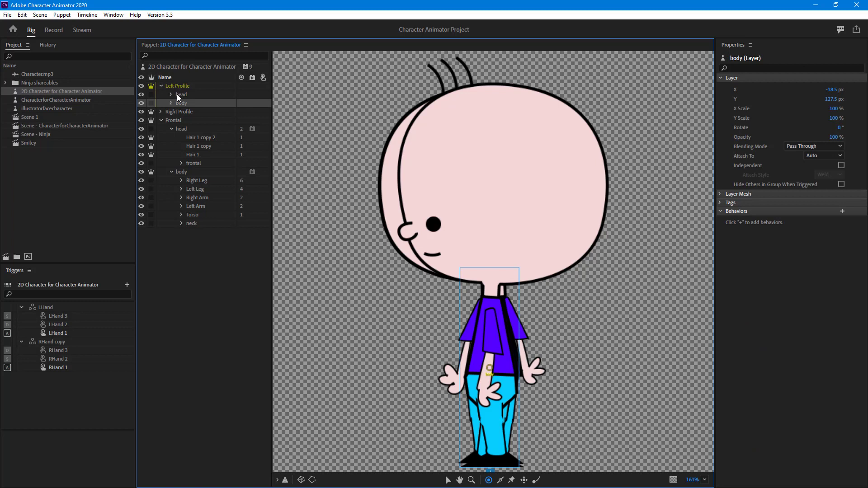
click(172, 95)
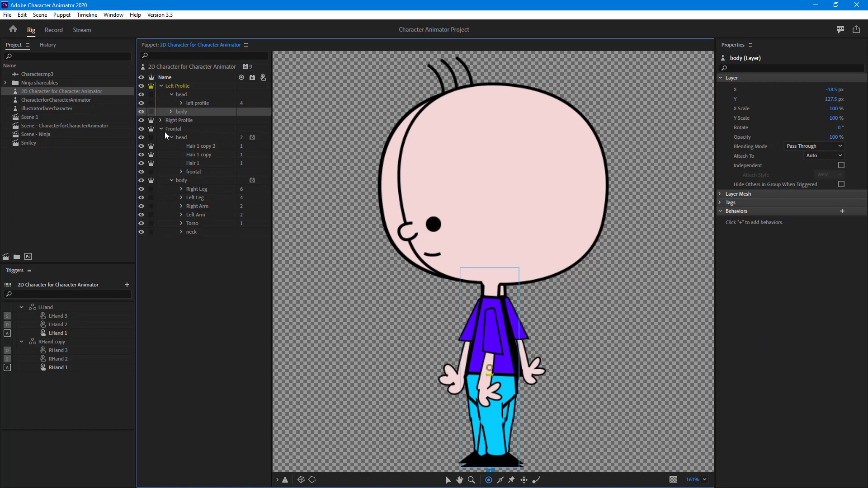
click(53, 31)
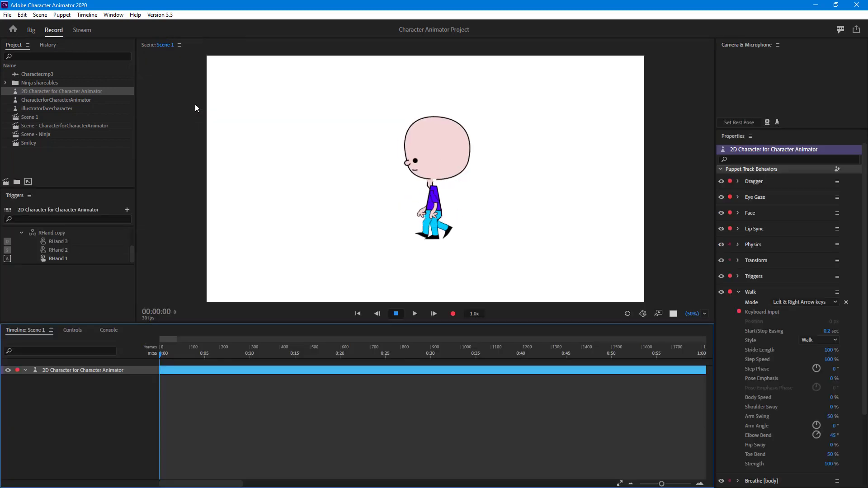
Examine the layers inside the Left Profile group's head and body, and compare them with the puppet in the scene.
click(39, 30)
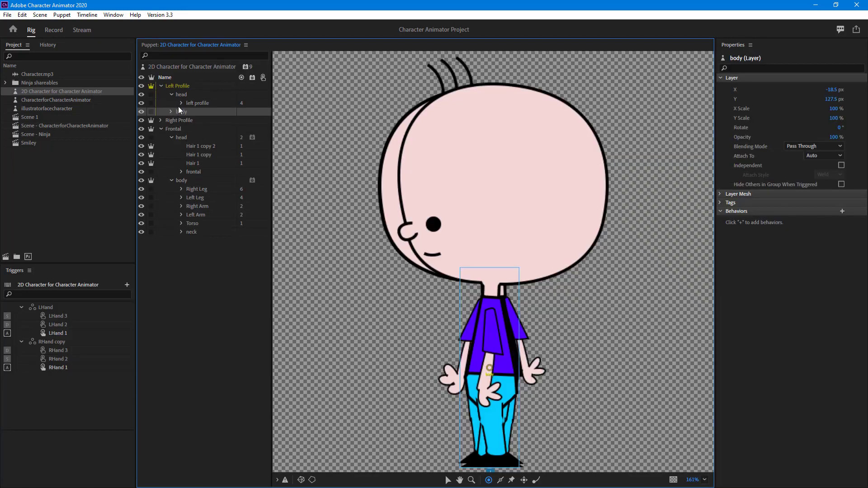
click(190, 104)
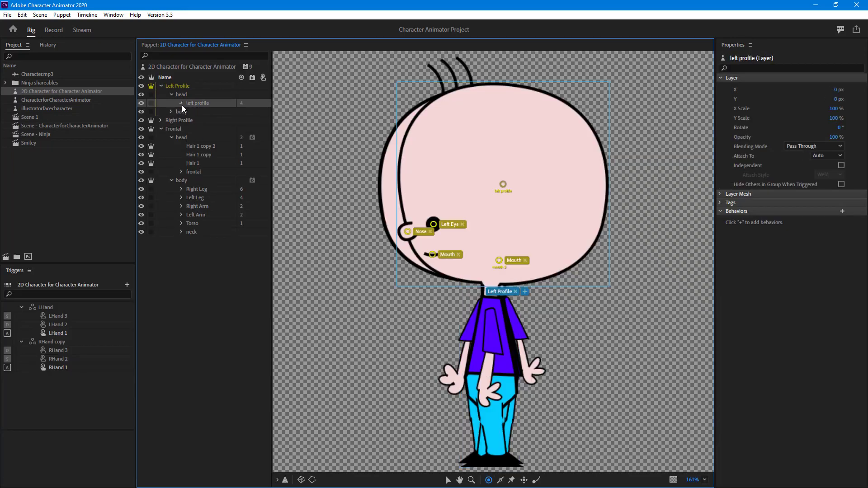
click(181, 103)
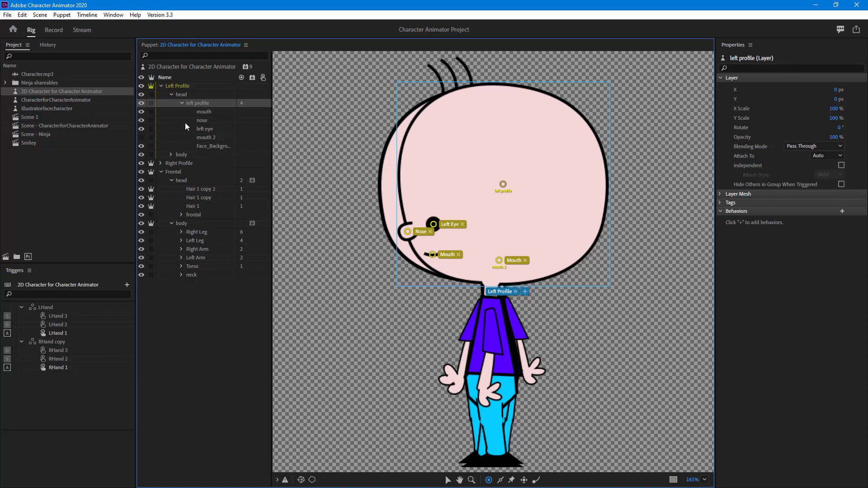
click(172, 155)
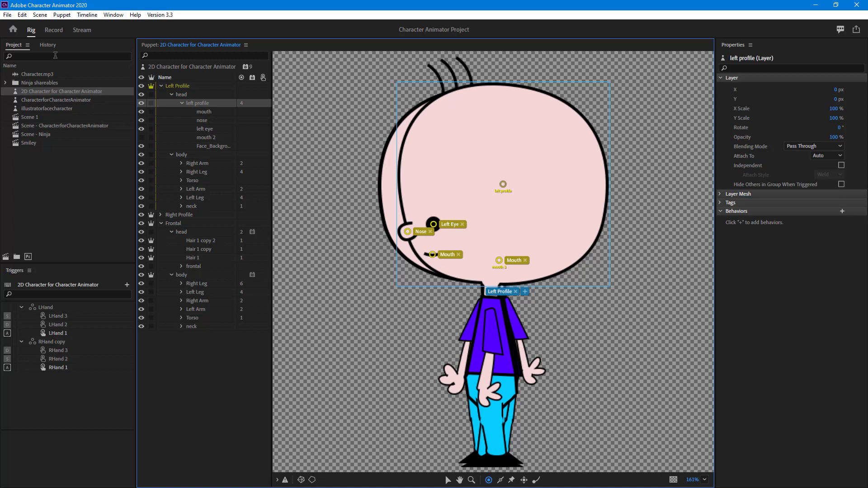
click(54, 31)
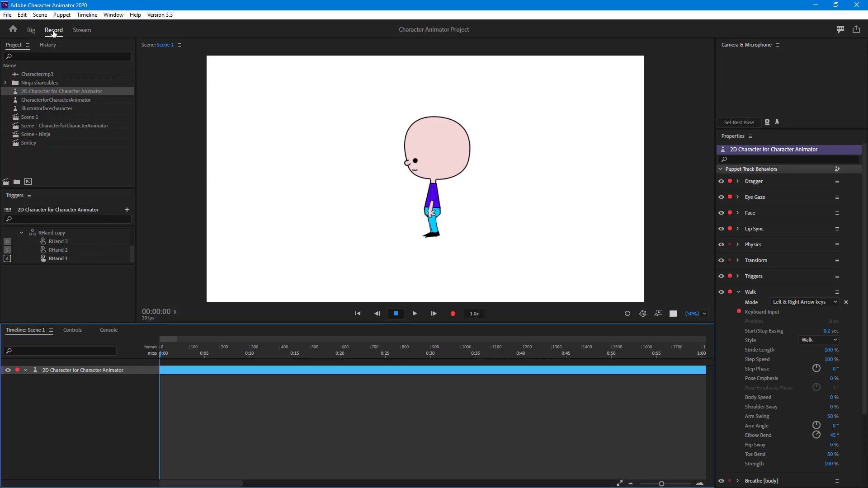
click(31, 30)
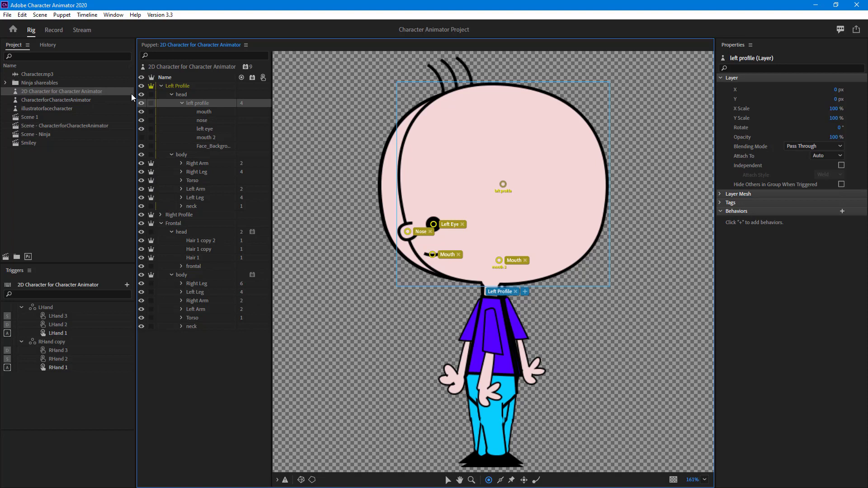
click(55, 31)
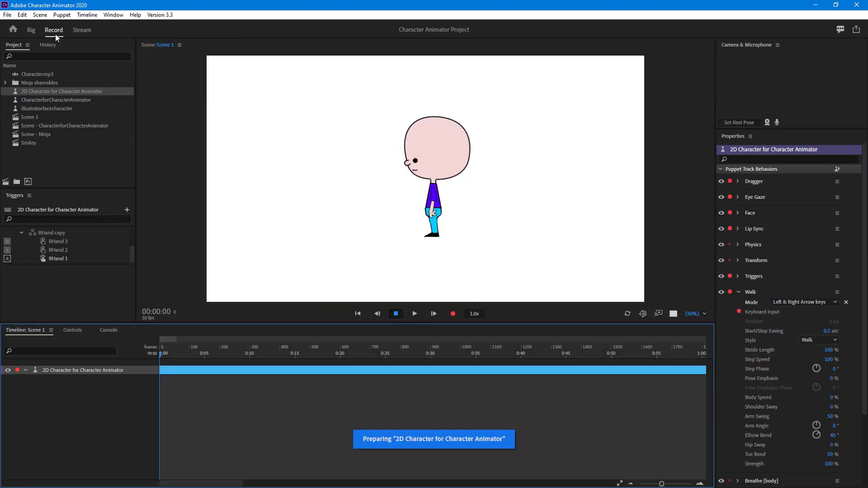
Turn off independence for the neck layer in the Left Profile body and test the walk to the left.
click(31, 30)
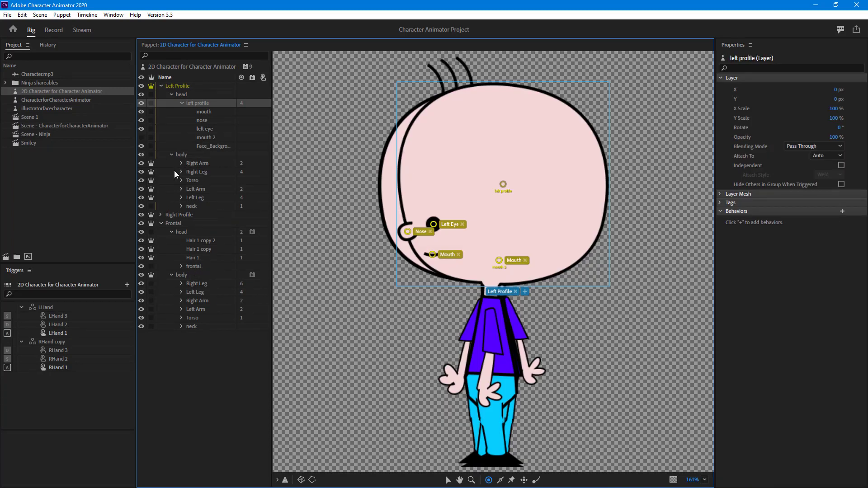
click(152, 181)
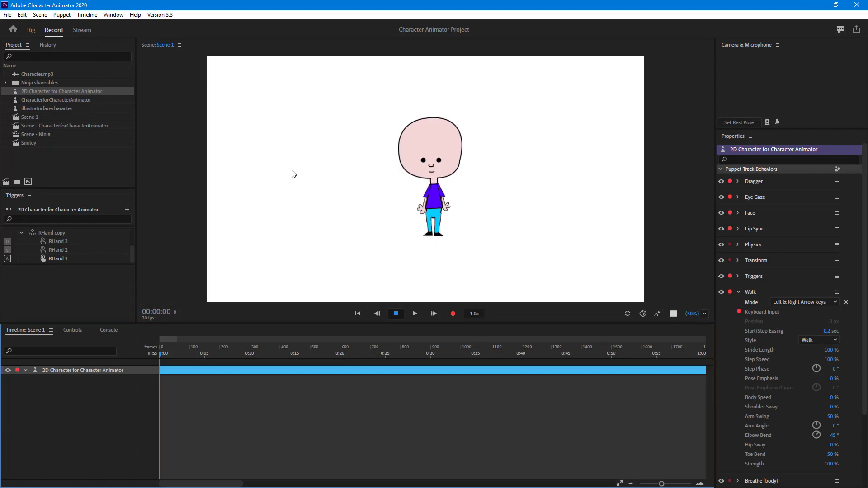
key(Left)
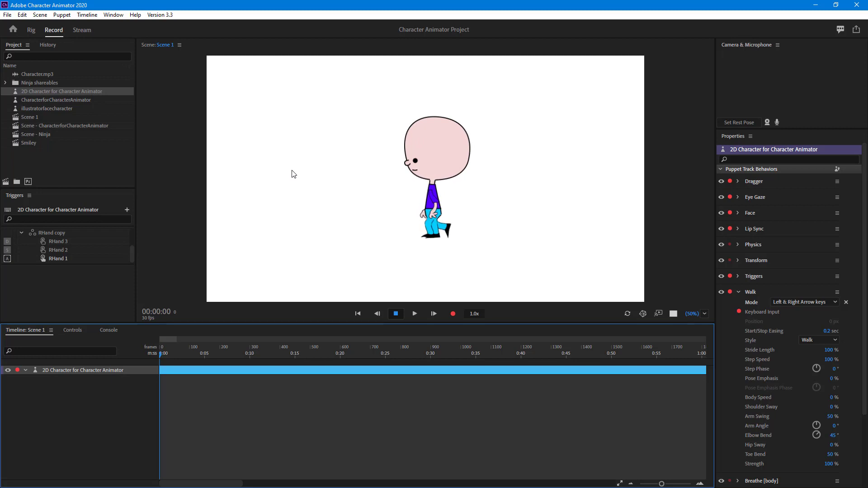
Turn off independence for the neck layer in the Right Profile body and test the walk in both directions.
click(31, 29)
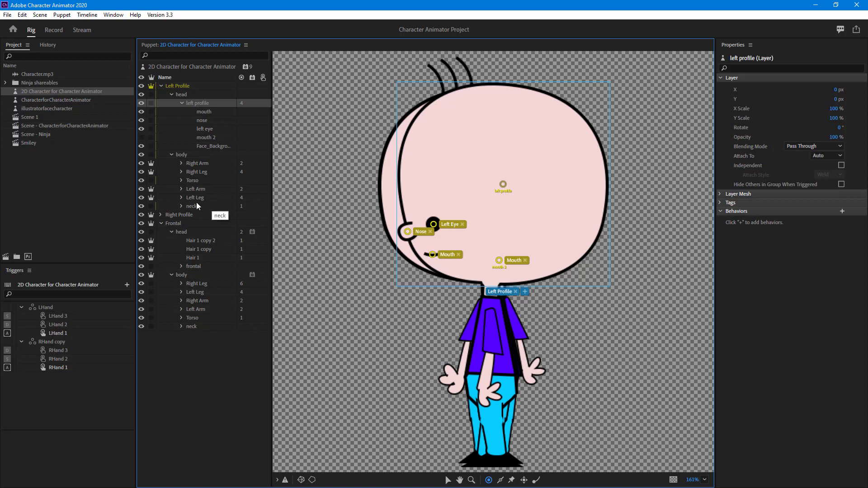
click(204, 199)
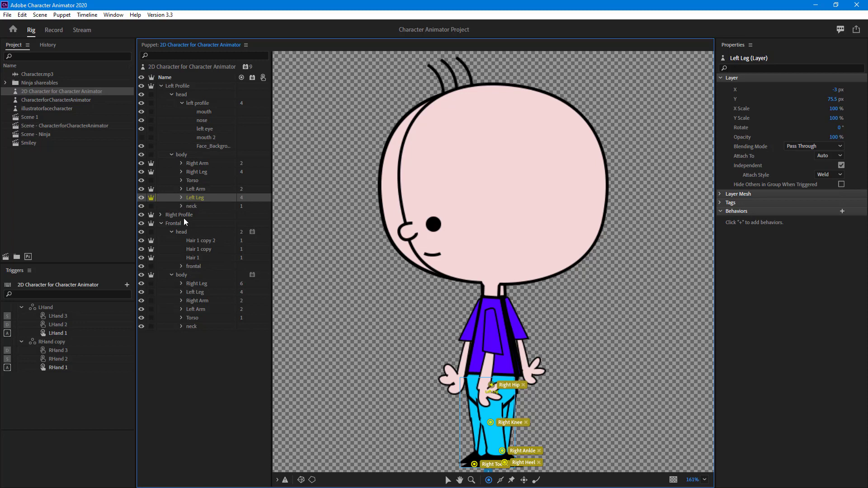
click(165, 215)
click(160, 215)
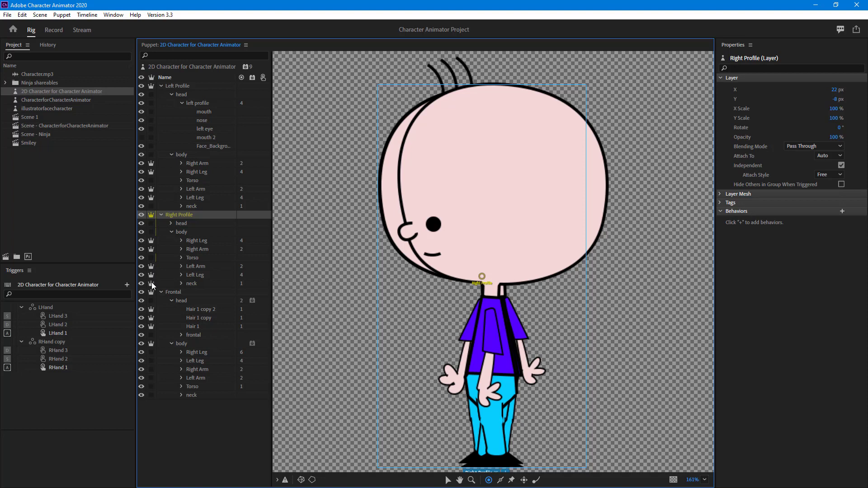
click(58, 30)
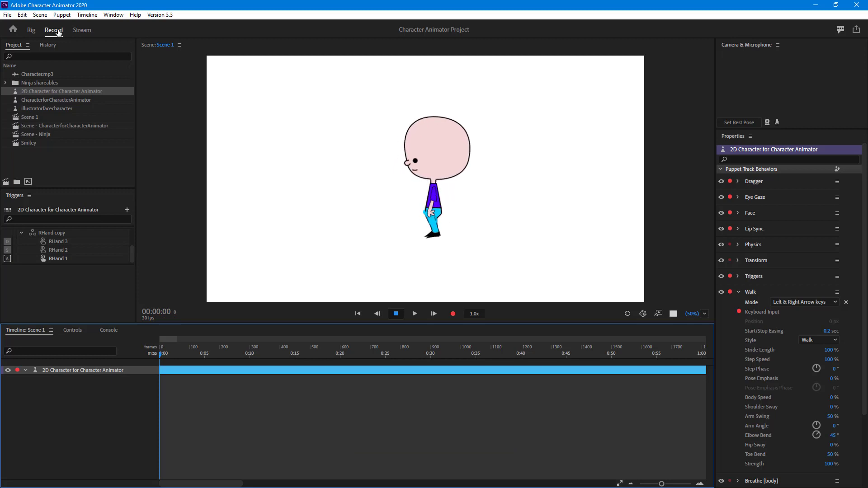
key(Left)
key(Right)
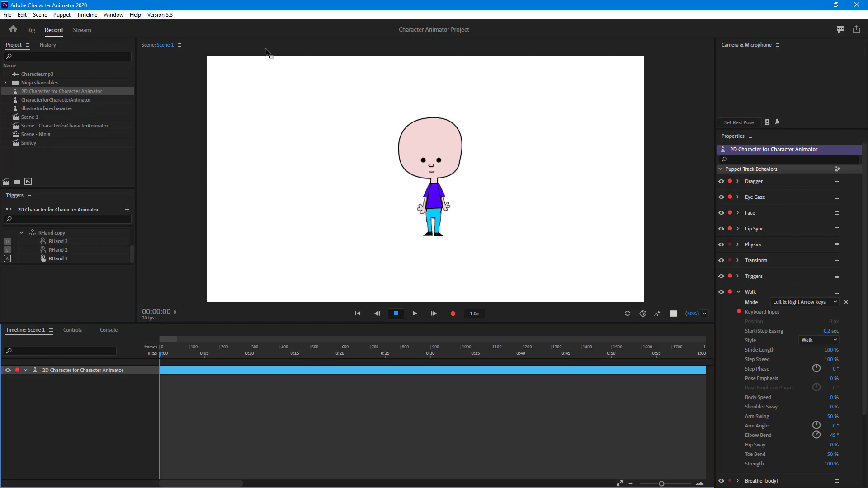
Set the puppet's Transform scale to 183% and test the walk to the right.
click(737, 259)
click(749, 265)
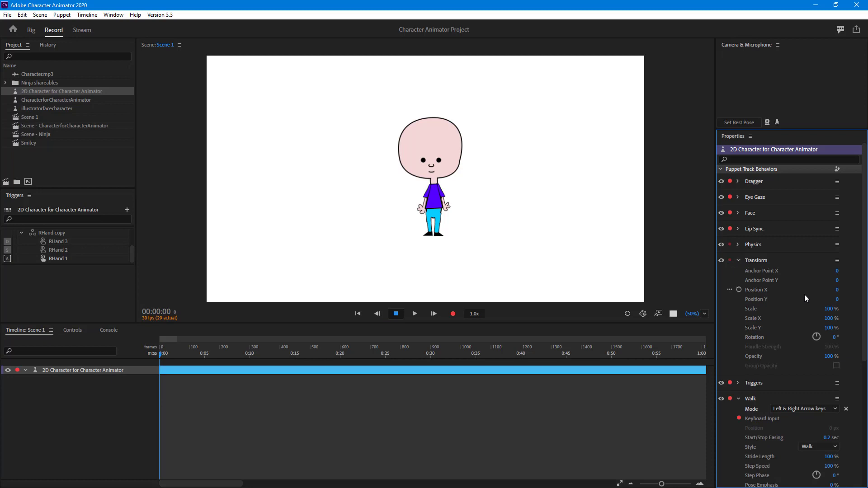
drag(829, 309, 867, 309)
key(Right)
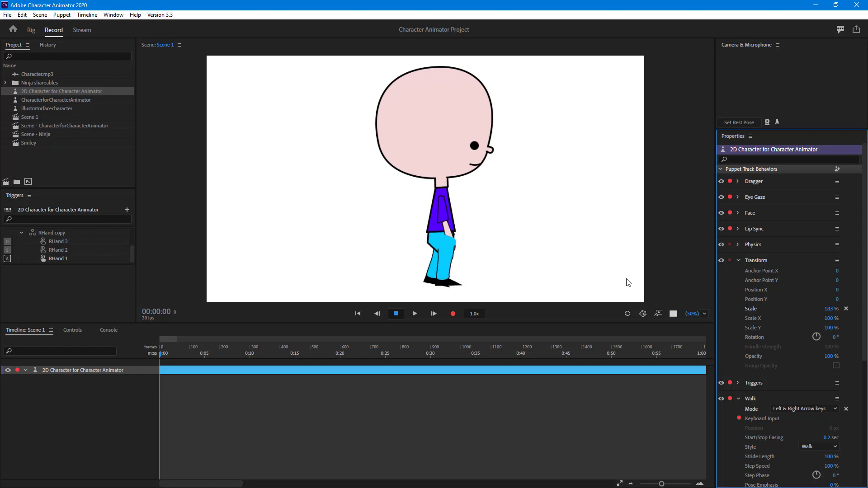
Try moving the Left Arm layer to the top of the Right Profile body, and check the walk in the scene.
click(32, 30)
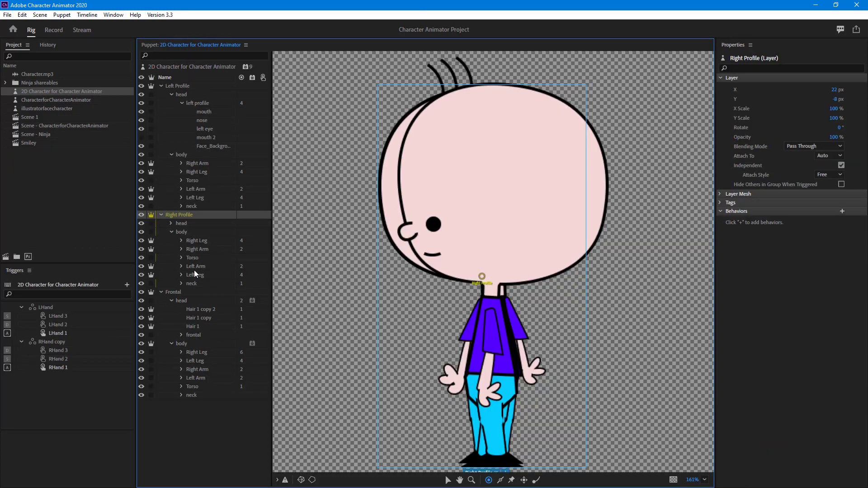
click(204, 242)
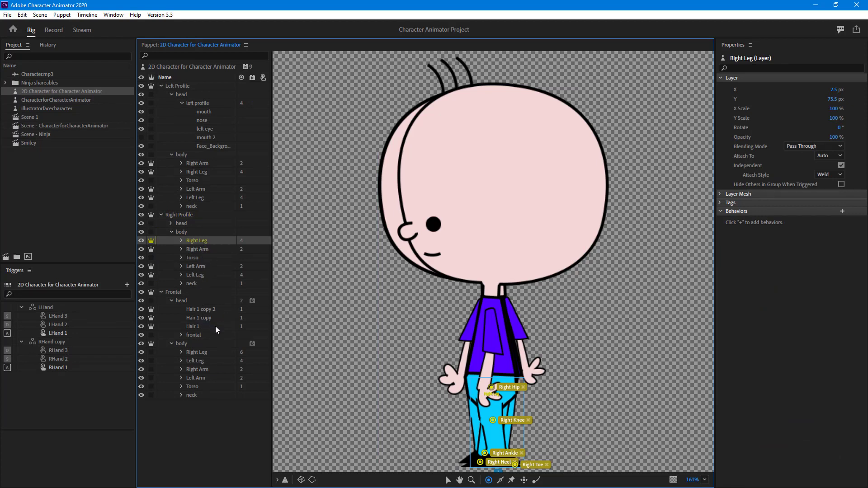
drag(197, 269, 202, 238)
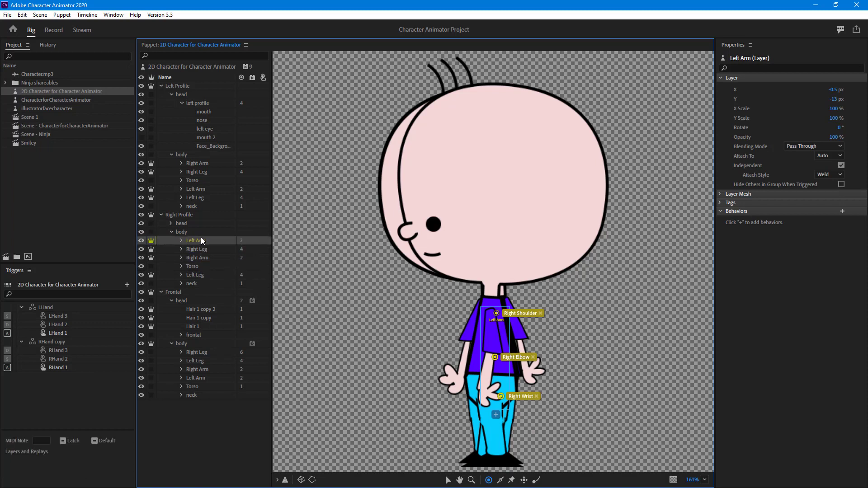
click(58, 31)
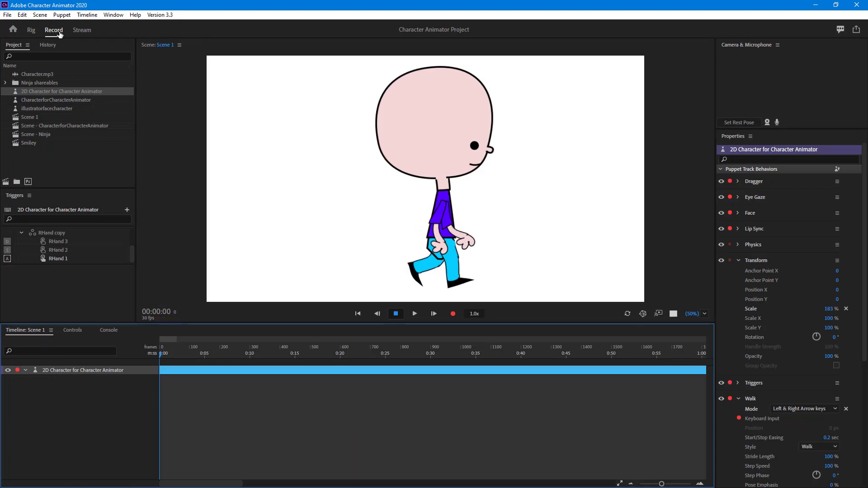
In the Right Profile body, put Left Arm back below Torso, move Right Arm to the top, and check the walk.
click(30, 30)
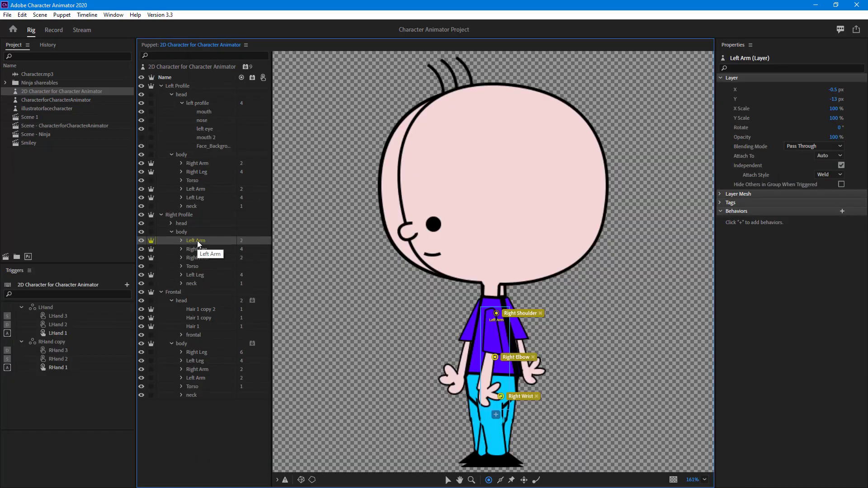
mouse_move(197, 241)
mouse_down()
mouse_move(202, 275)
mouse_move(206, 240)
mouse_up()
click(54, 30)
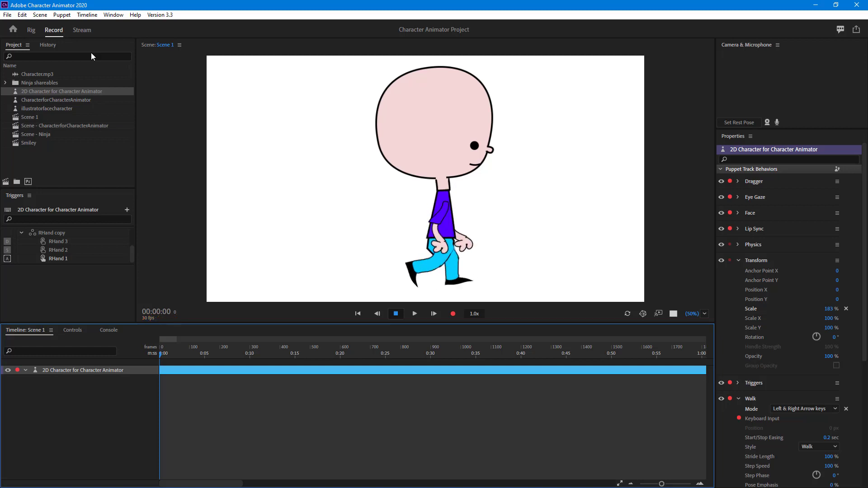
Examine the Right Arm layer in the Left Profile body and test the walk to the left.
click(31, 30)
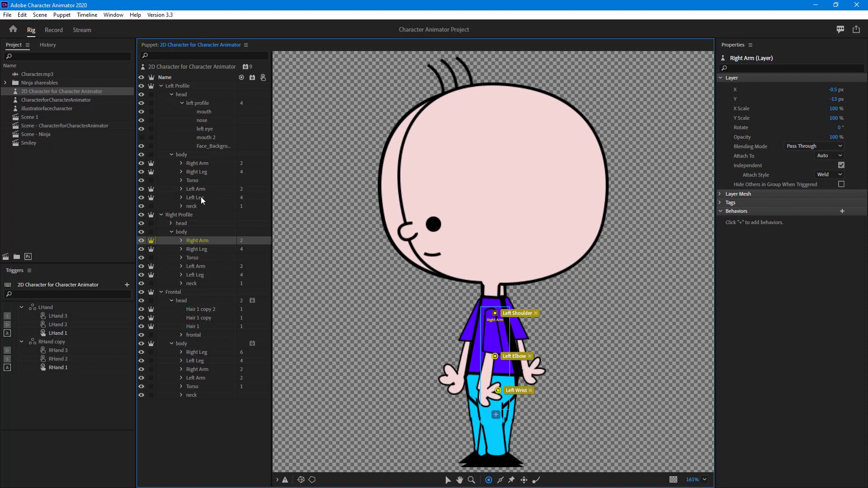
click(199, 163)
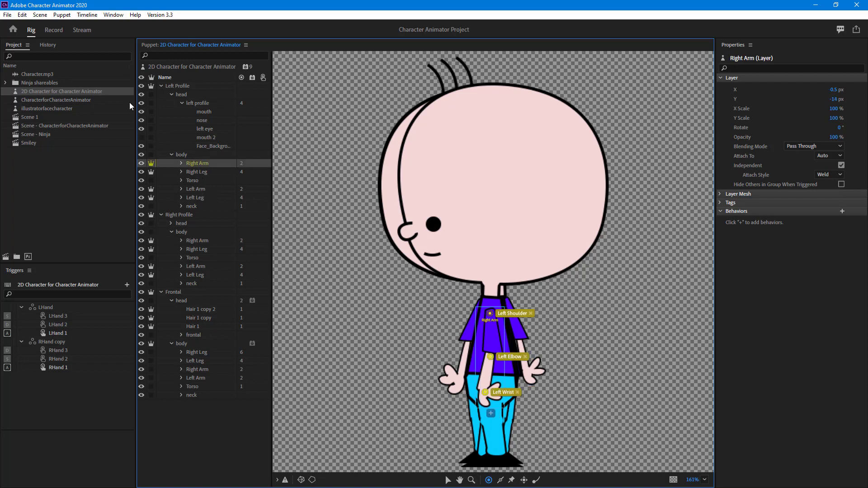
click(54, 30)
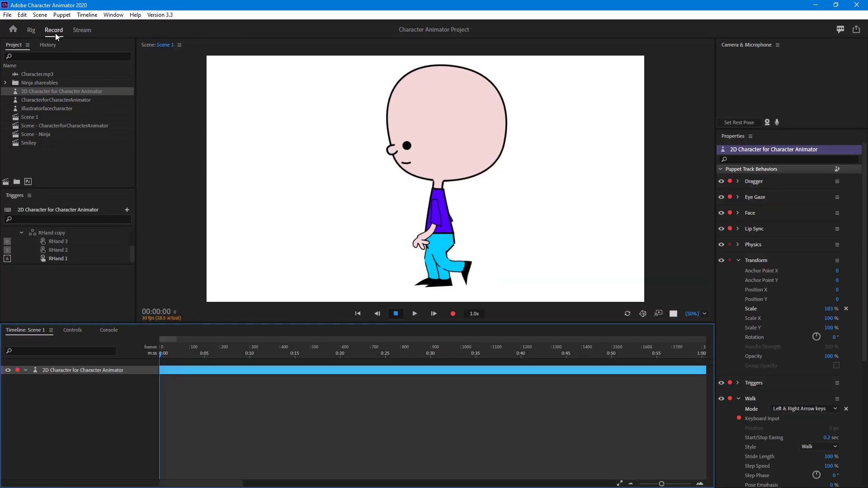
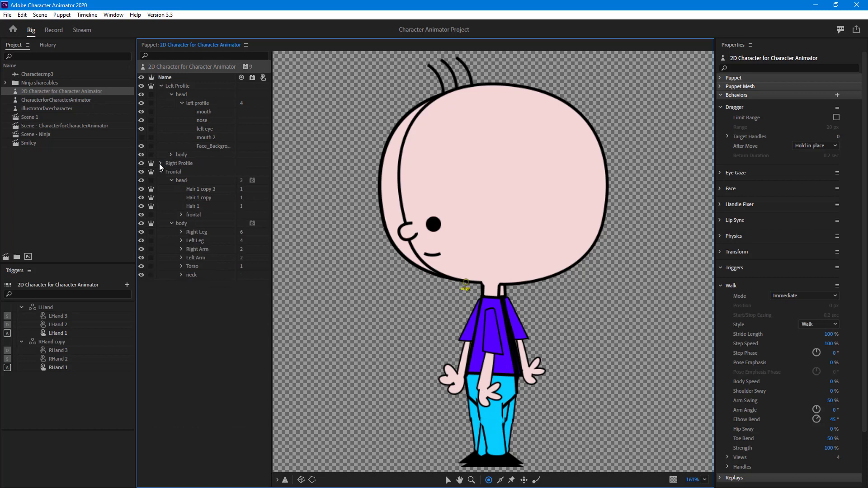
Hide the Frontal and Right Profile groups, leaving only the Left Profile group visible.
click(160, 172)
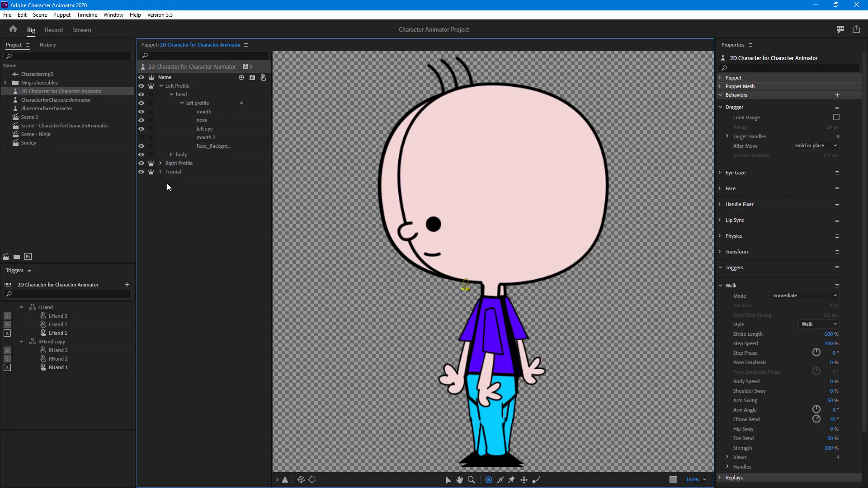
click(142, 173)
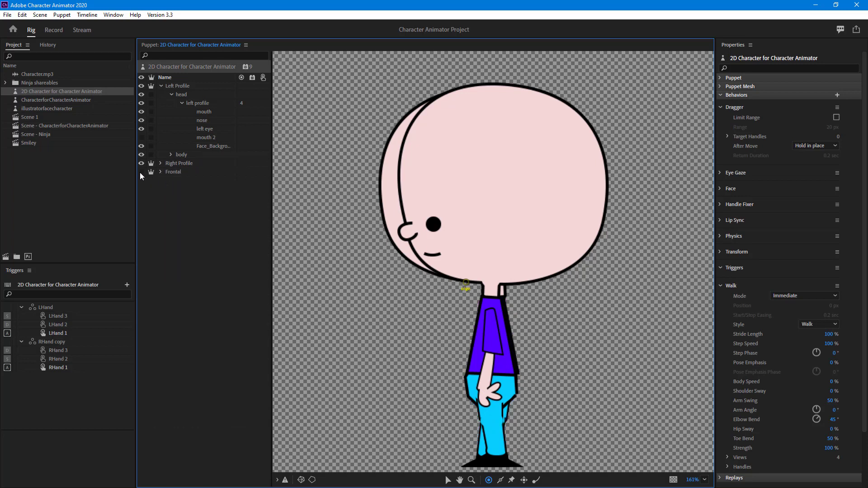
click(160, 86)
click(142, 86)
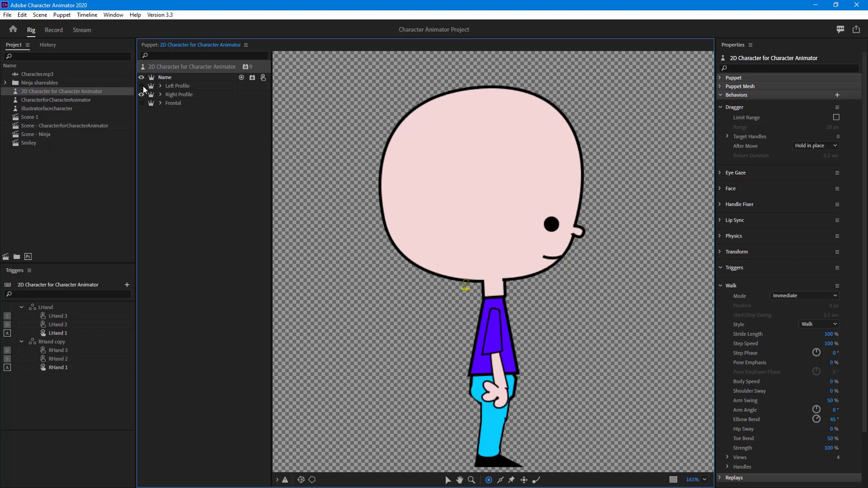
click(142, 86)
click(143, 86)
click(141, 85)
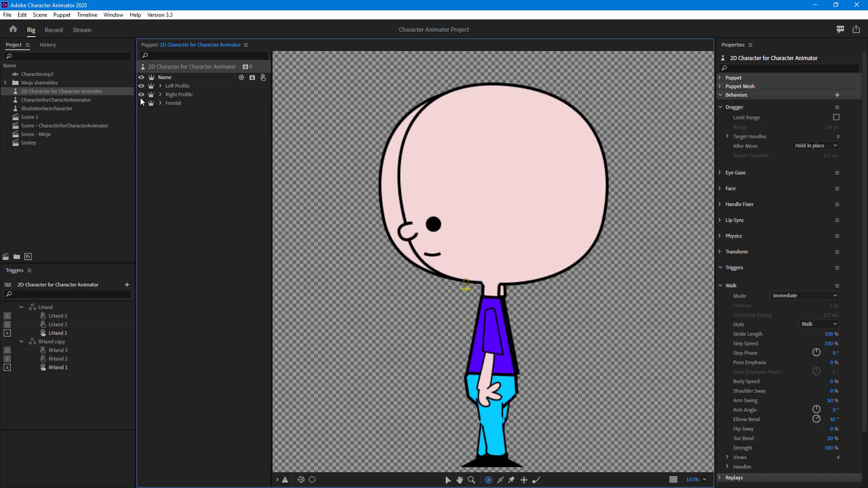
click(142, 94)
Hide the Right Arm, Torso and neck layers inside the Left Profile body.
click(161, 86)
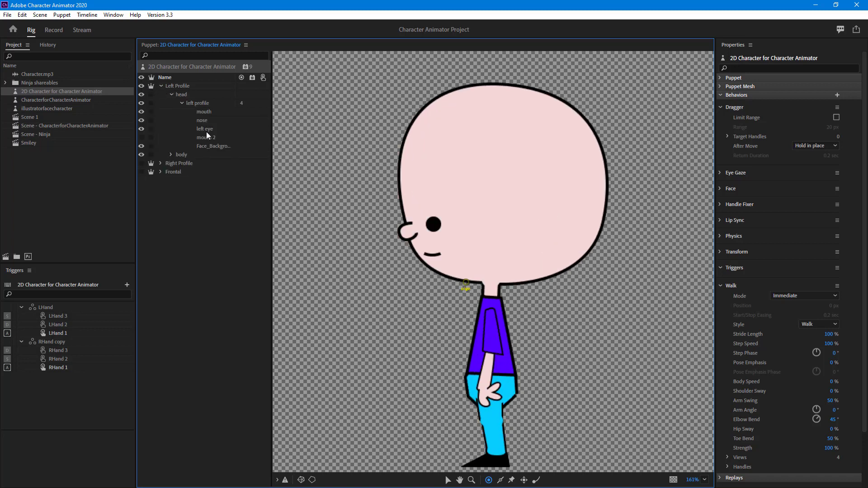
click(171, 155)
click(171, 94)
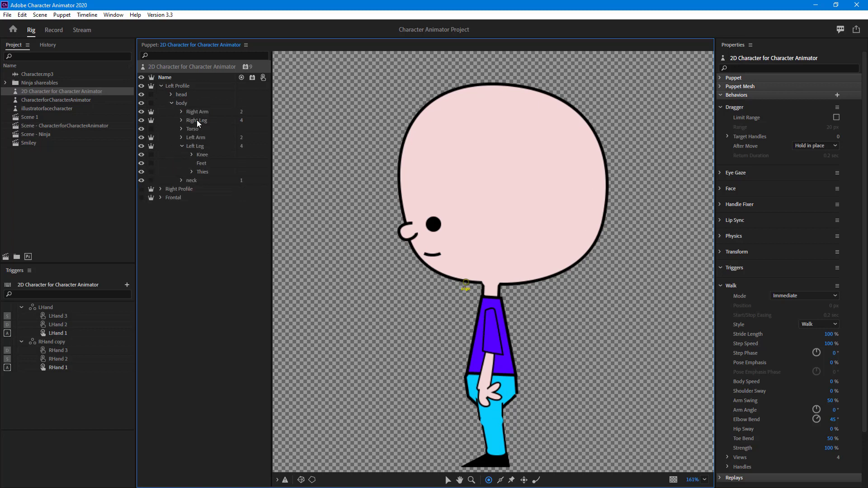
click(181, 147)
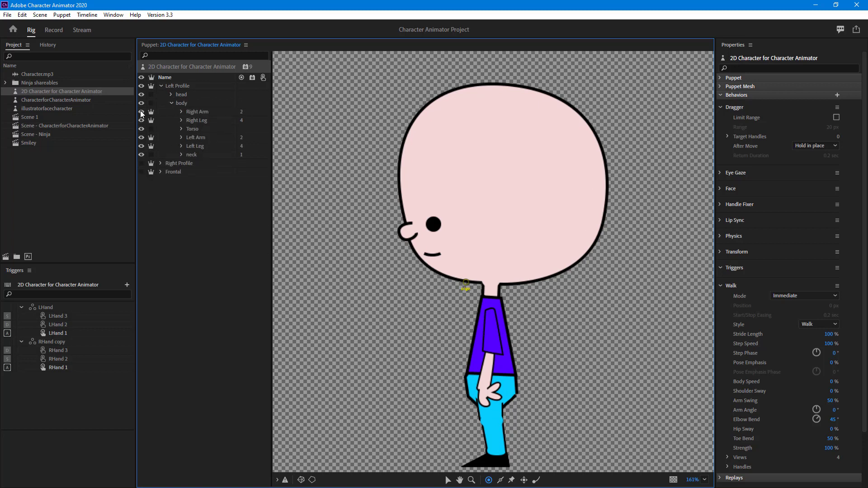
click(141, 111)
click(141, 112)
click(141, 112)
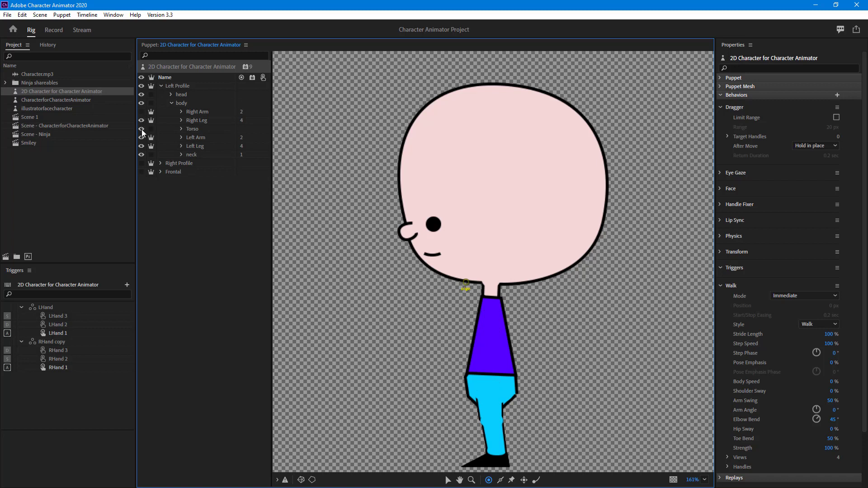
click(141, 129)
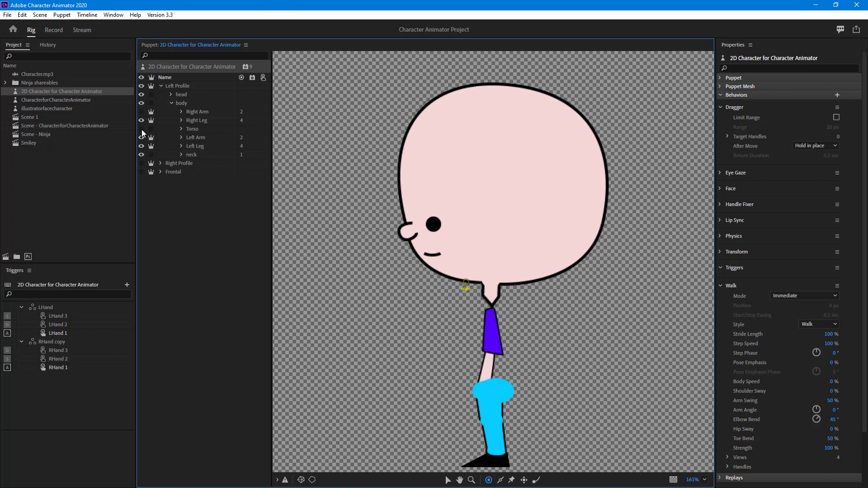
click(142, 155)
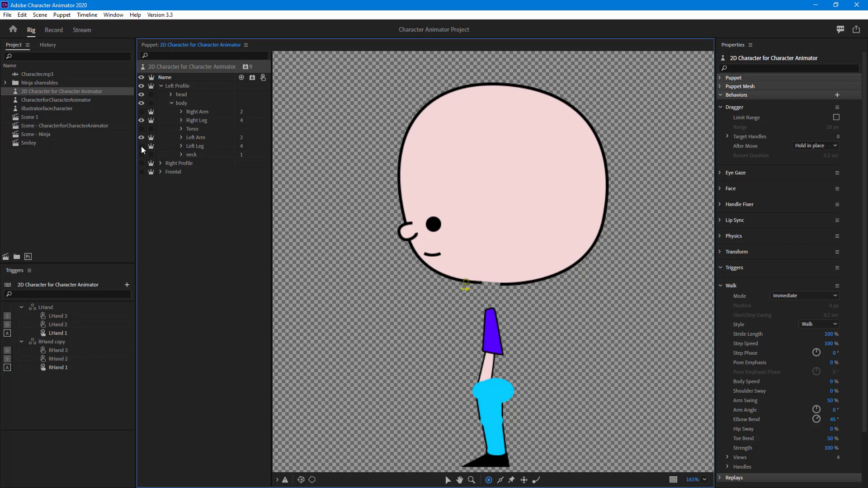
Toggle the visibility of the Left Profile's Left Leg, Left Arm and Right Leg layers to identify them, and check the scene.
click(141, 146)
click(141, 146)
click(141, 137)
click(141, 137)
click(141, 119)
click(141, 120)
click(141, 146)
click(54, 29)
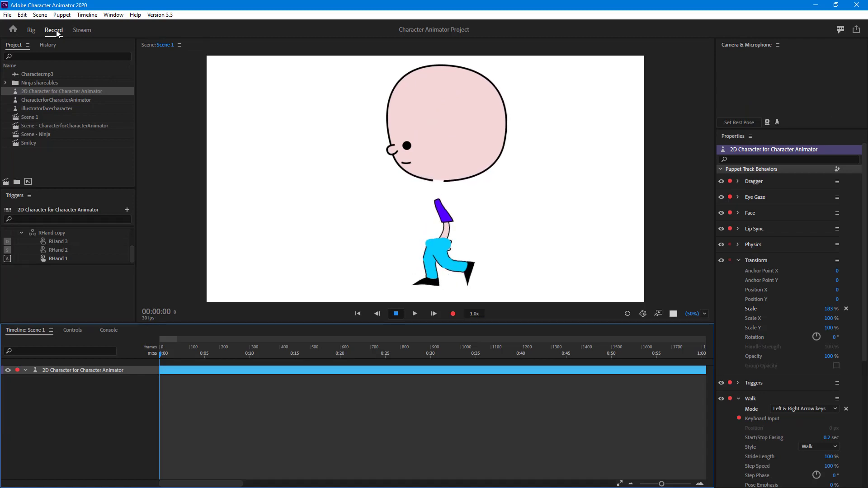
Show the Torso layer in the Left Profile body again and check the puppet in the scene.
click(31, 30)
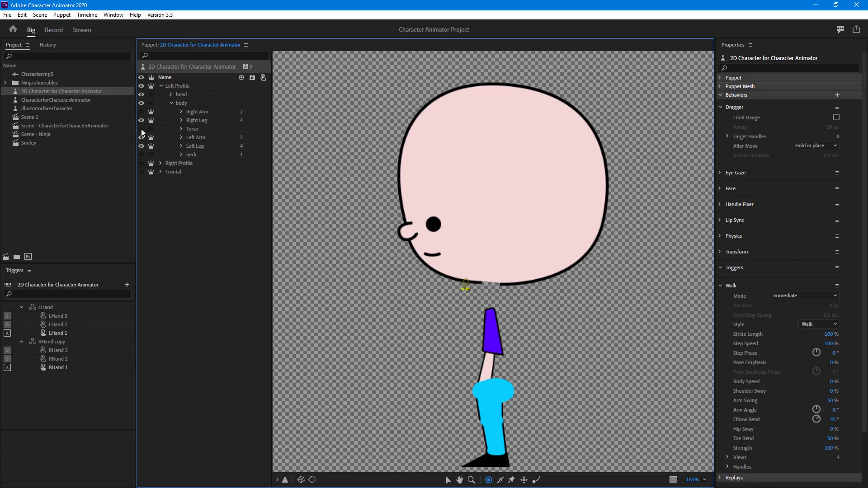
click(141, 129)
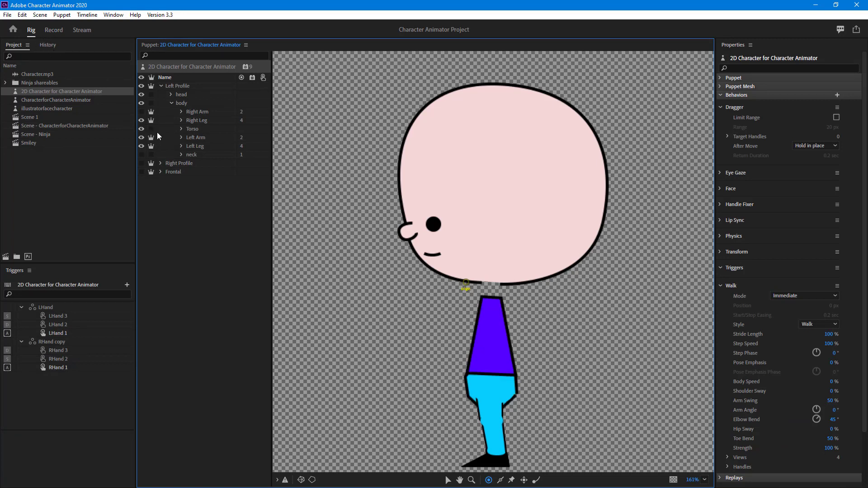
click(53, 29)
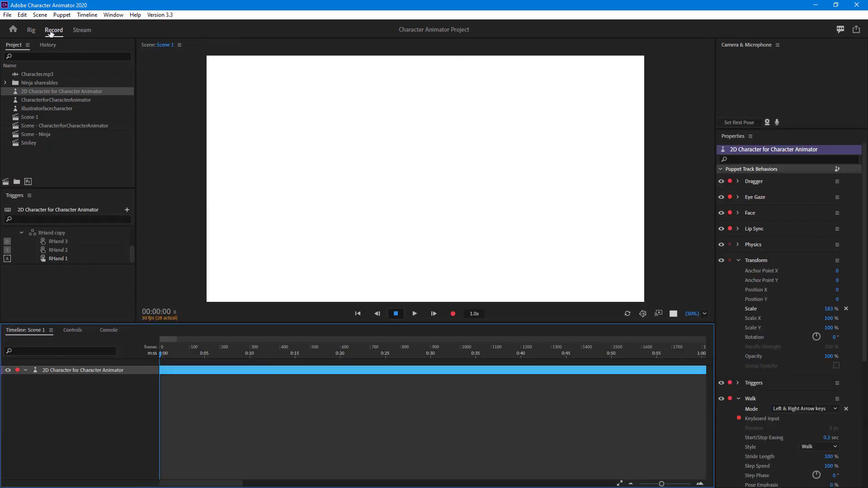
Hide both legs and the Left Arm in the Left Profile body so only Torso stays visible, and check the scene.
click(32, 30)
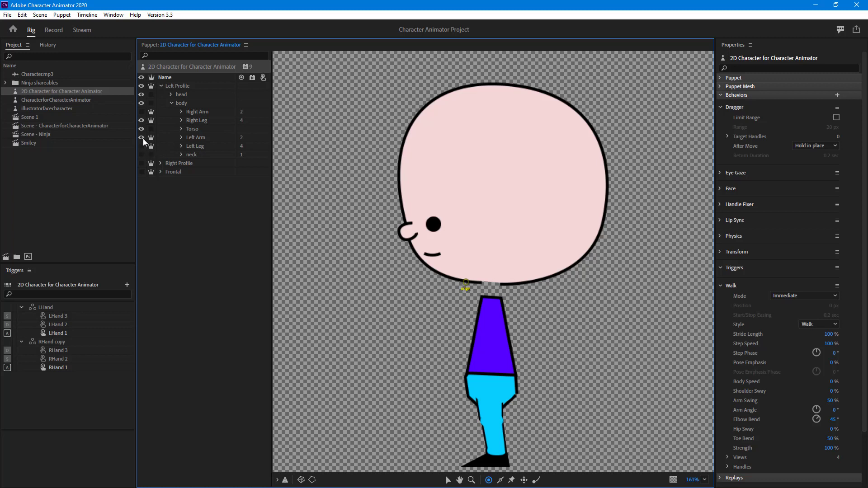
click(141, 137)
click(141, 120)
click(48, 32)
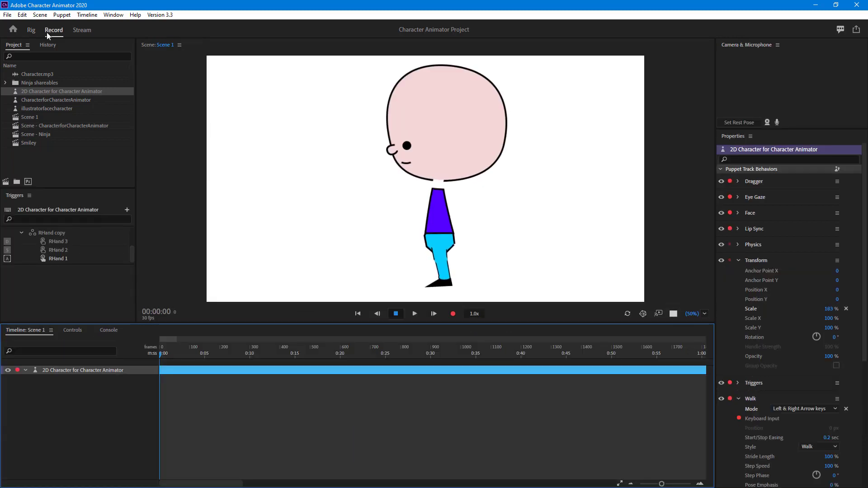
Hide the stray Right Leg layer nested inside the Left Profile's Torso and check the puppet in the scene.
click(31, 29)
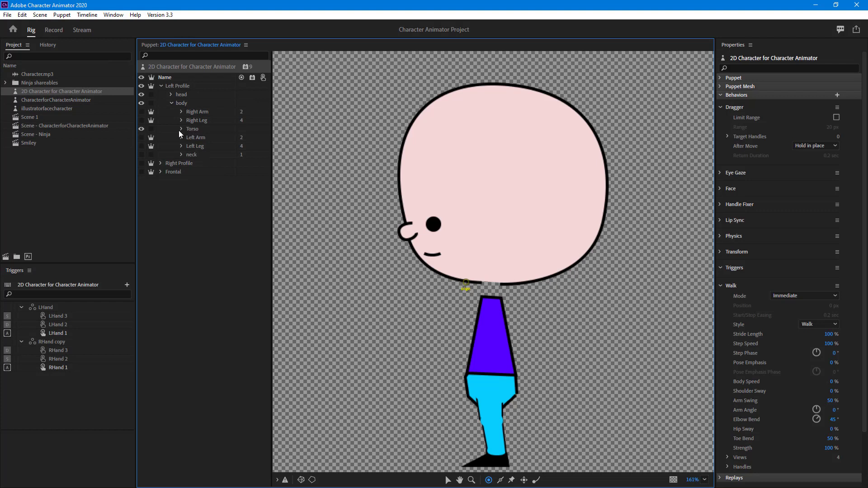
click(181, 129)
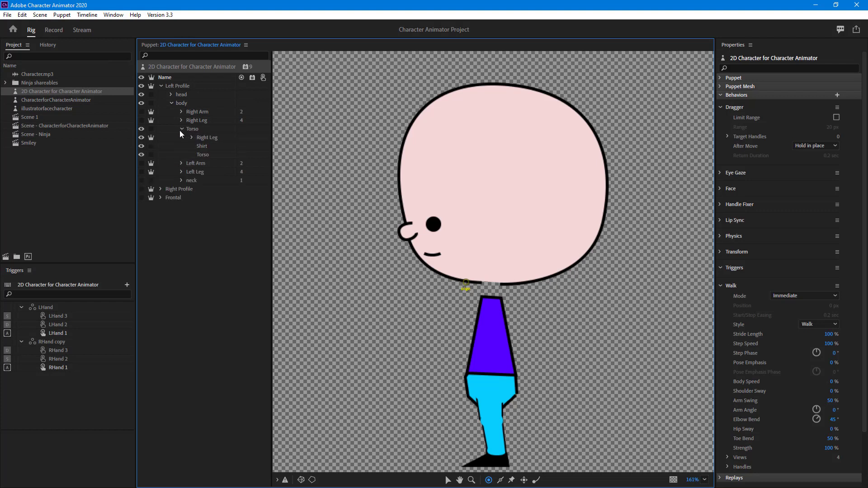
click(206, 138)
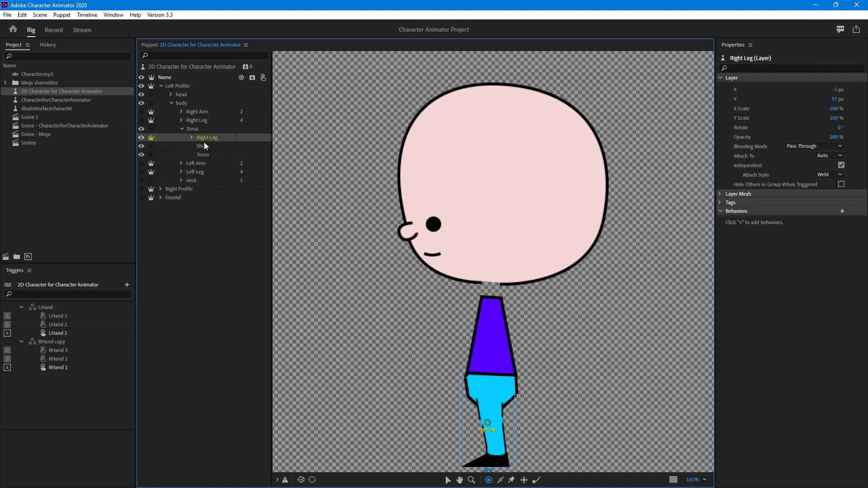
click(141, 138)
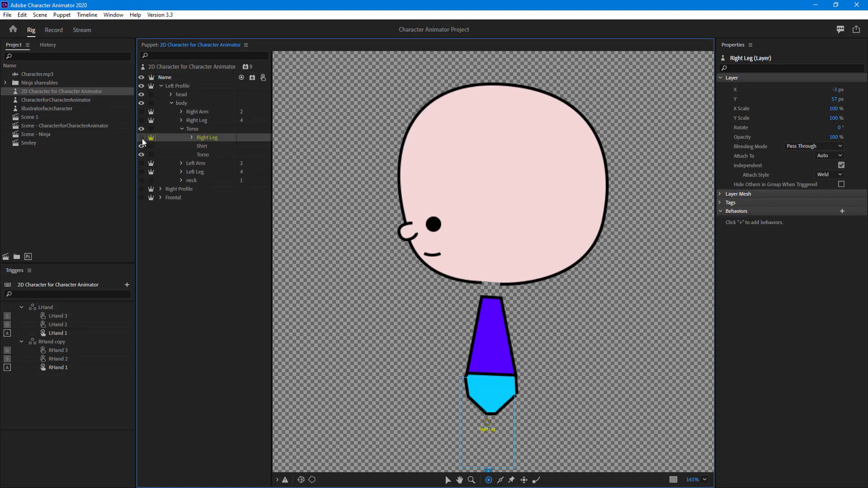
click(180, 129)
click(62, 32)
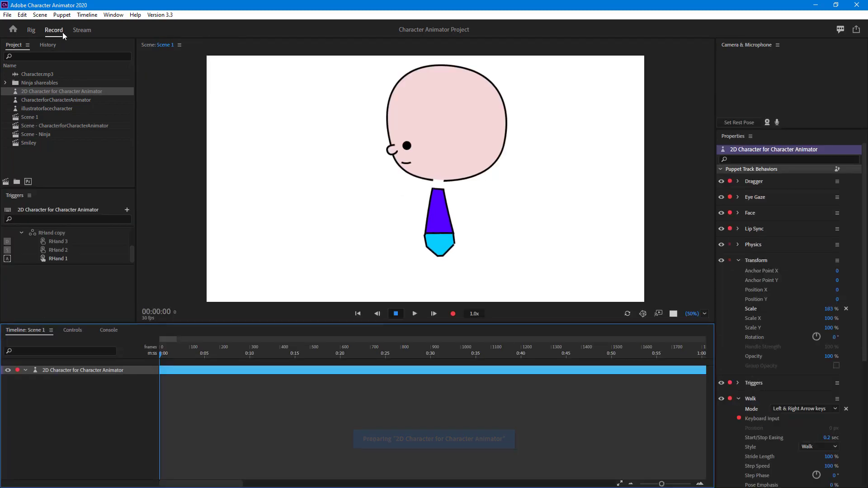
Show the Left Profile body's arms, legs and neck again, along with the Right Profile and Frontal views.
click(30, 30)
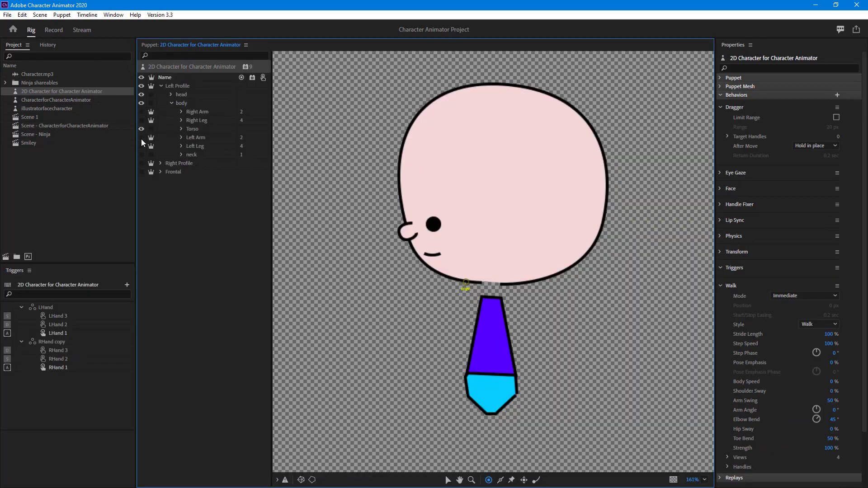
click(141, 146)
click(141, 154)
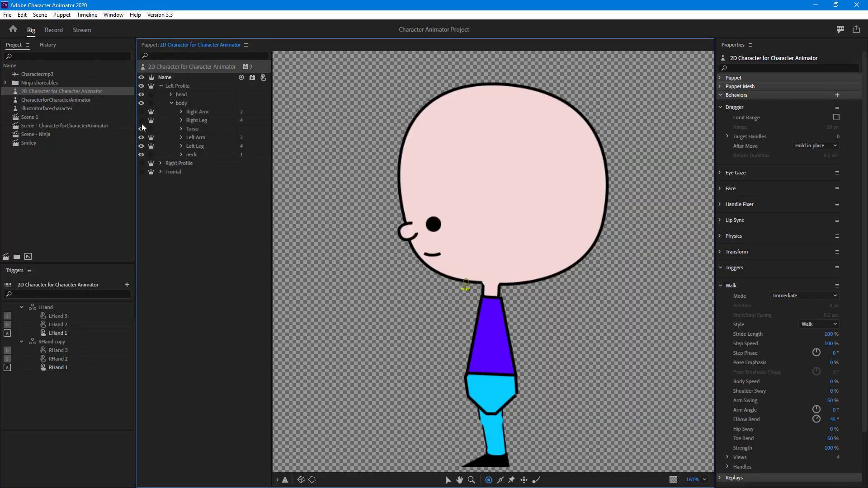
click(141, 120)
click(142, 112)
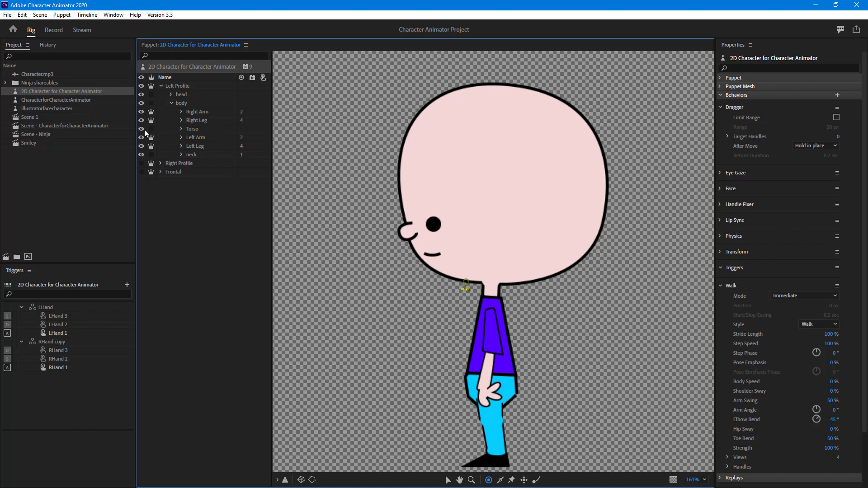
click(141, 166)
click(142, 173)
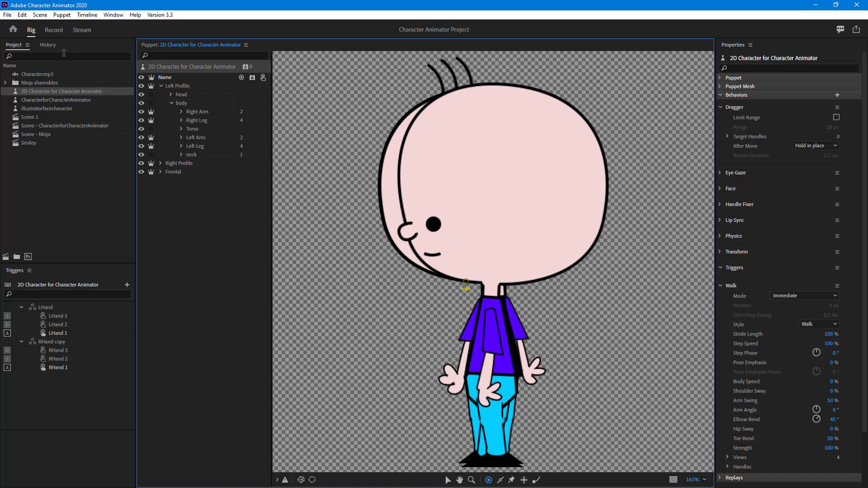
Test the puppet's walk in the scene by making it walk left and right repeatedly.
click(50, 31)
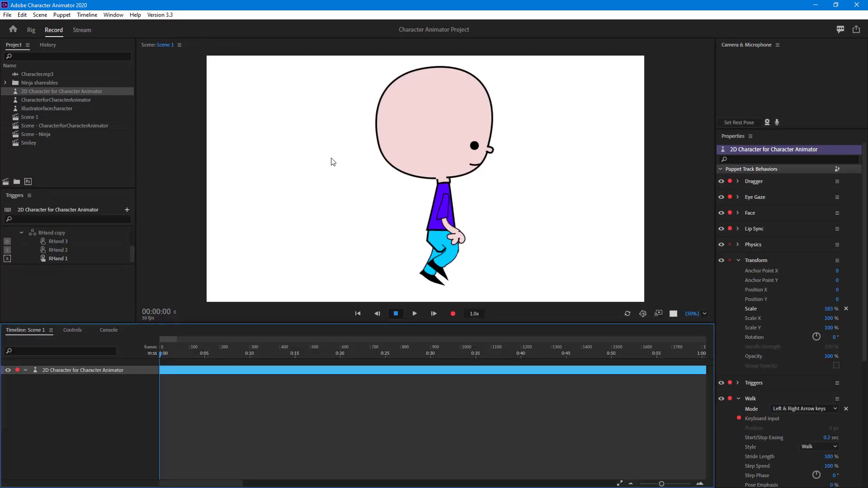
key(Left)
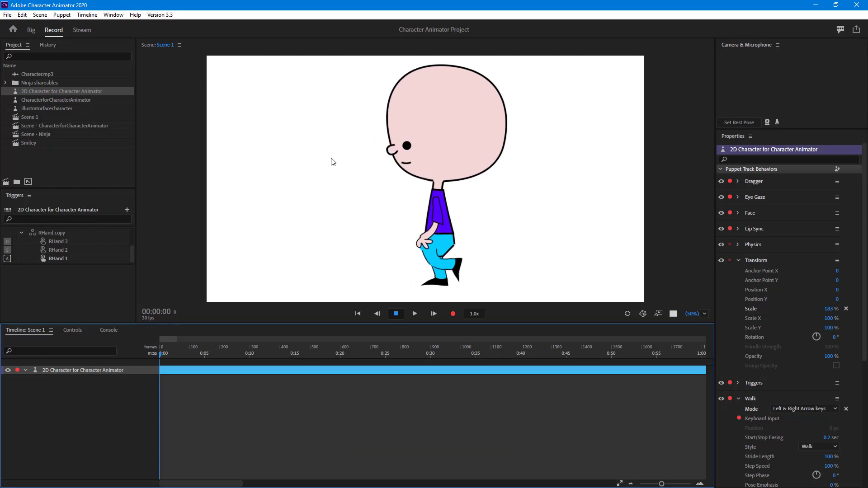
key(Right)
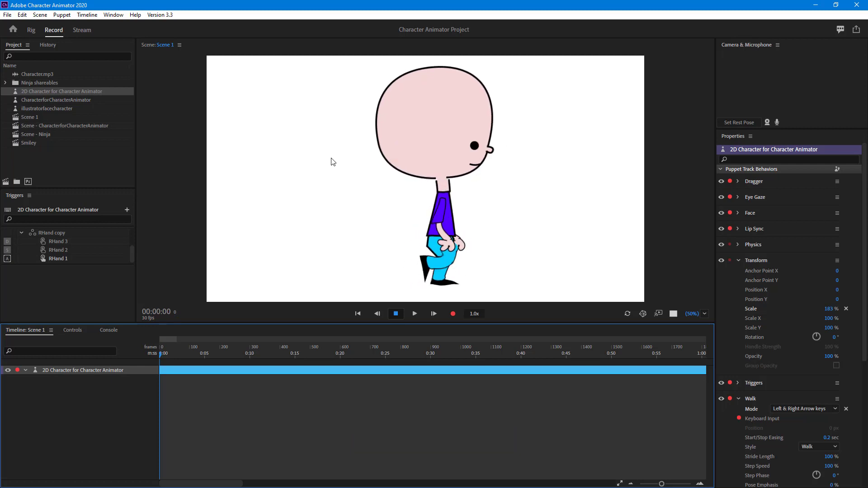
key(Left)
key(Right)
key(Left)
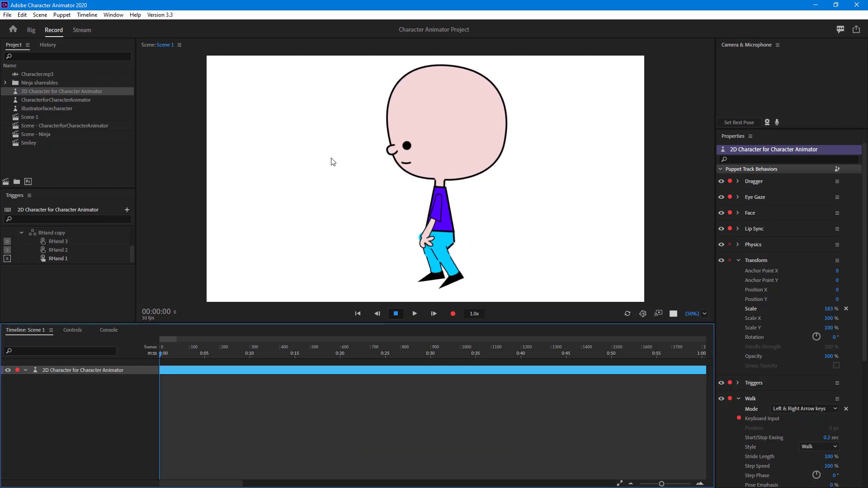
key(Right)
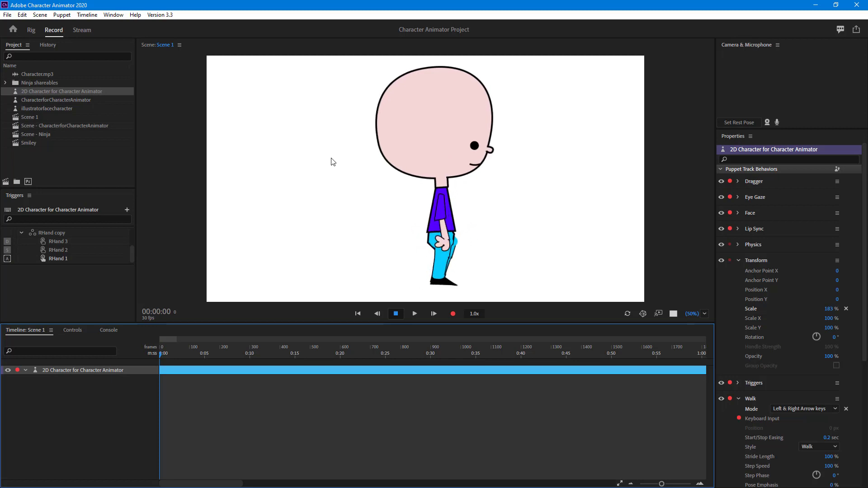
key(Left)
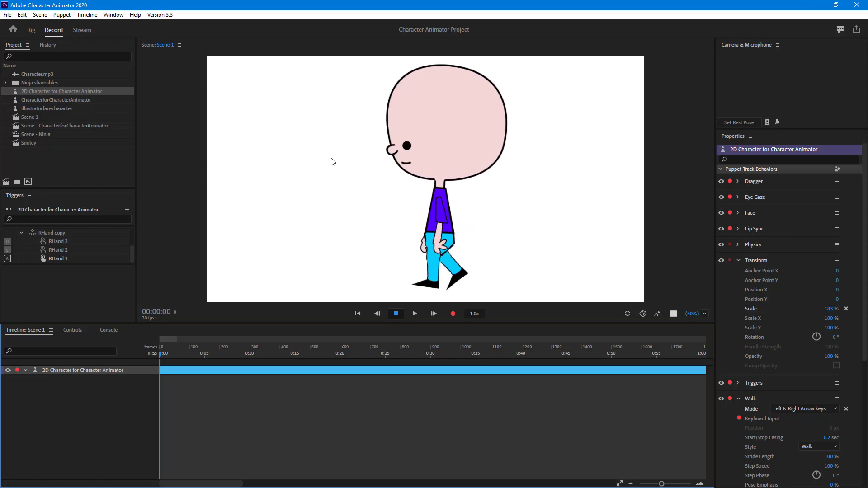
key(Right)
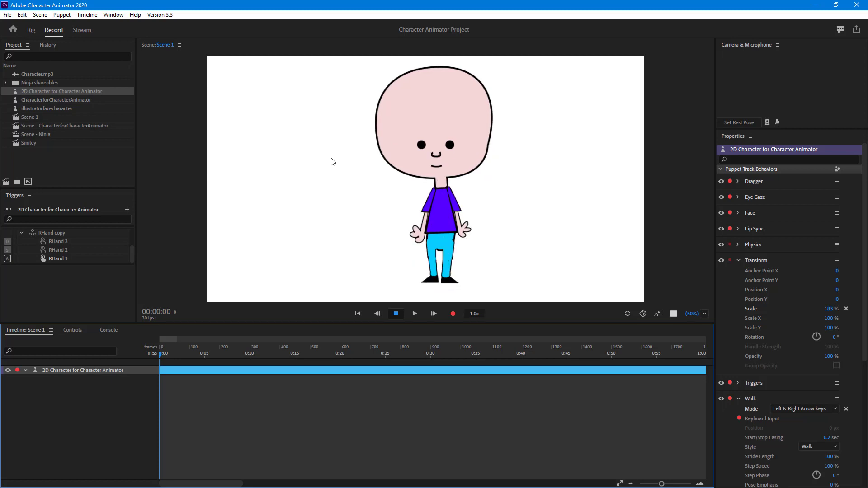
key(Left)
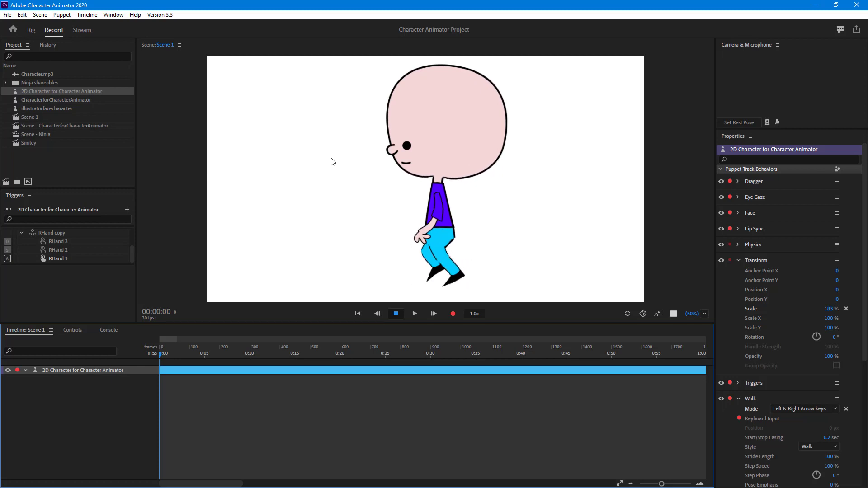
key(Left)
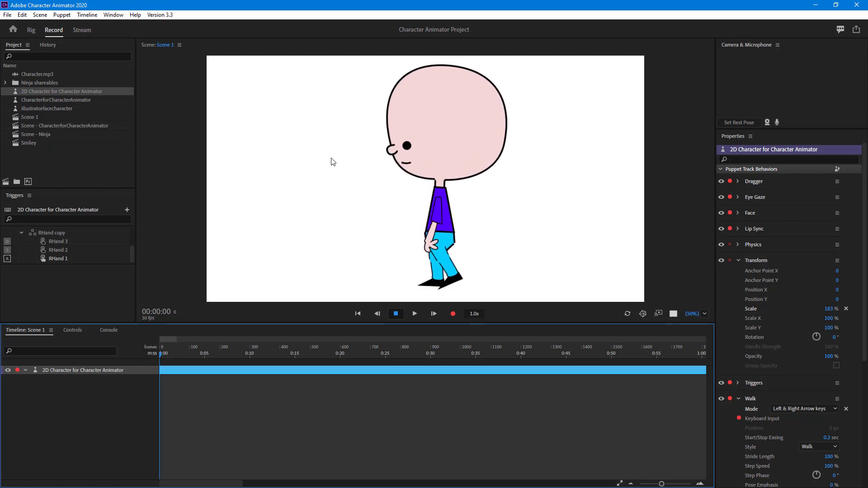
key(Right)
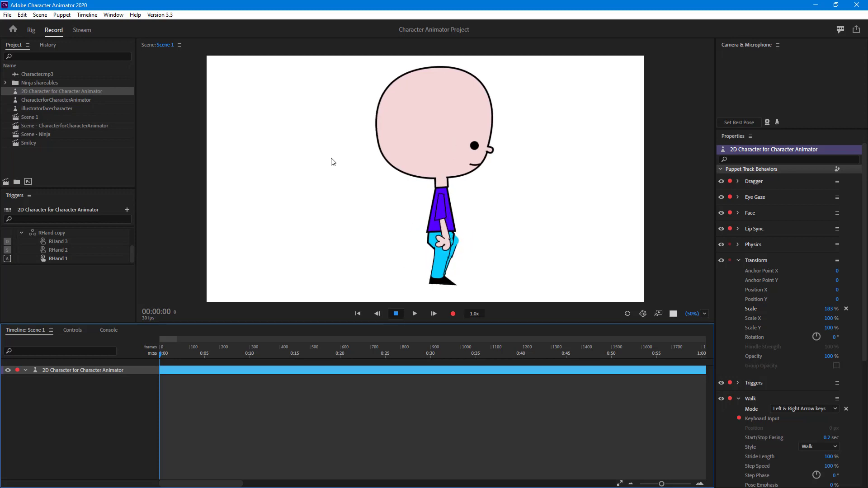
key(Left)
key(Right)
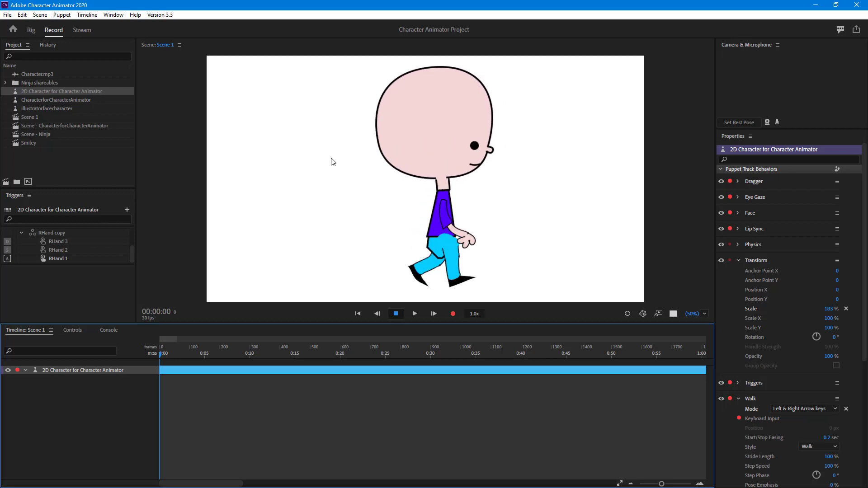
key(Left)
key(Right)
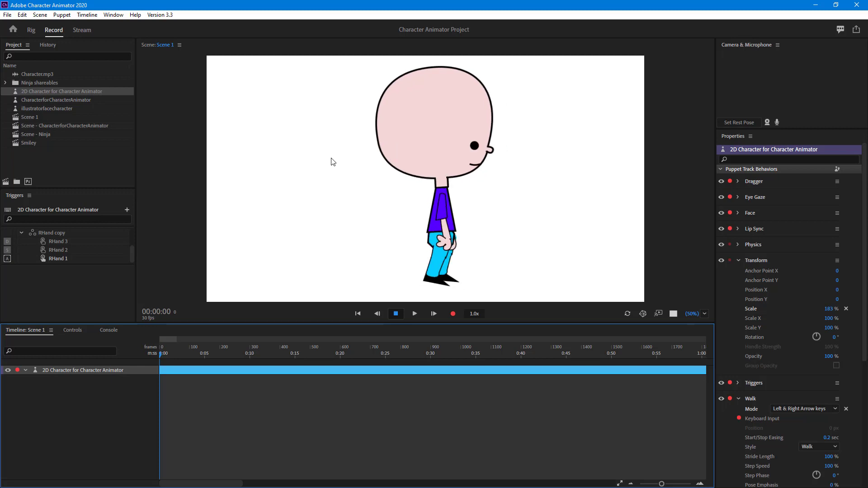
key(Right)
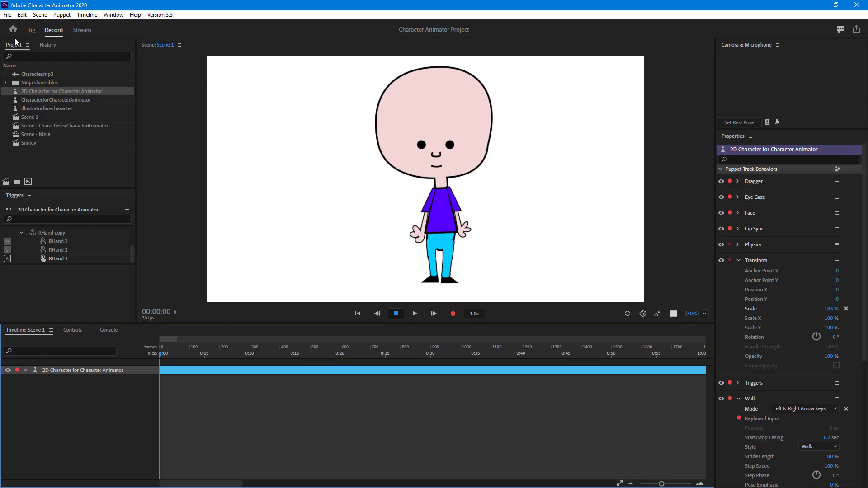
Collapse and hide the Left Profile group in the puppet's rig.
click(30, 31)
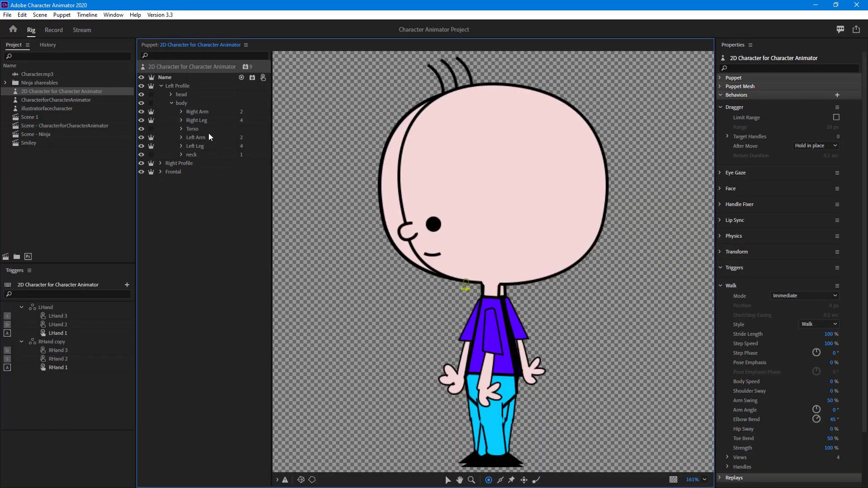
click(160, 86)
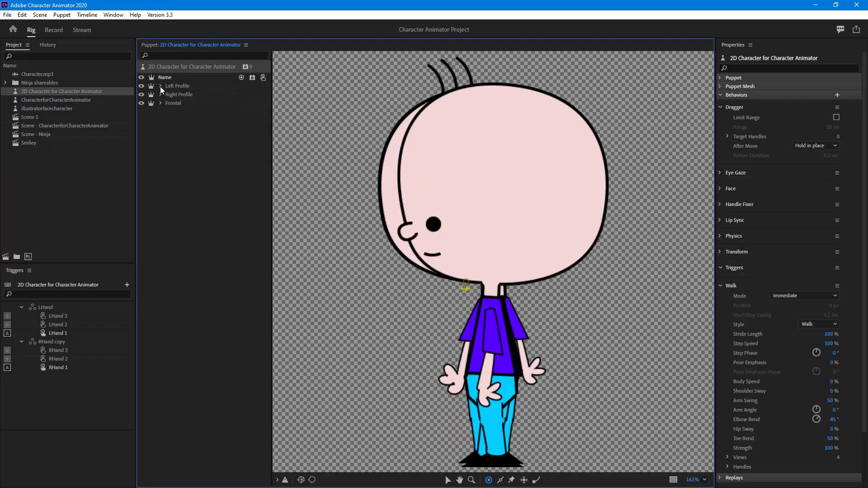
click(141, 85)
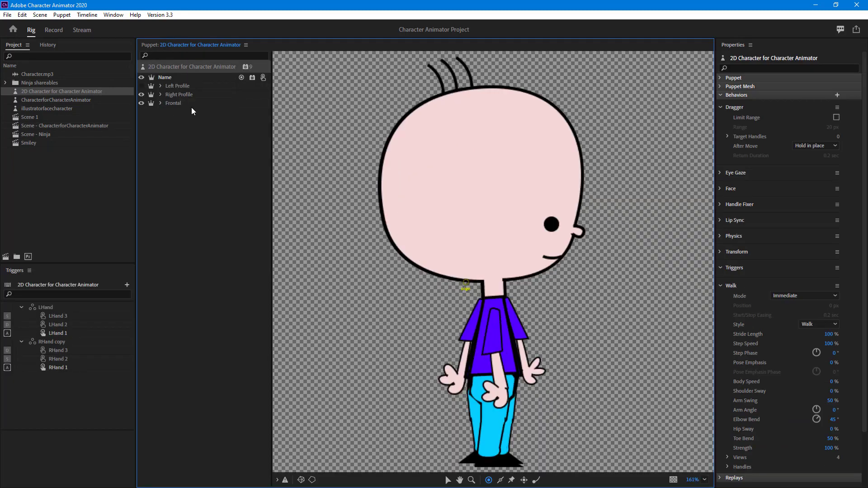
Move the Right Profile body's neck layer to about X -1.4, Y -107.9 px and check it in the scene.
click(184, 95)
click(160, 95)
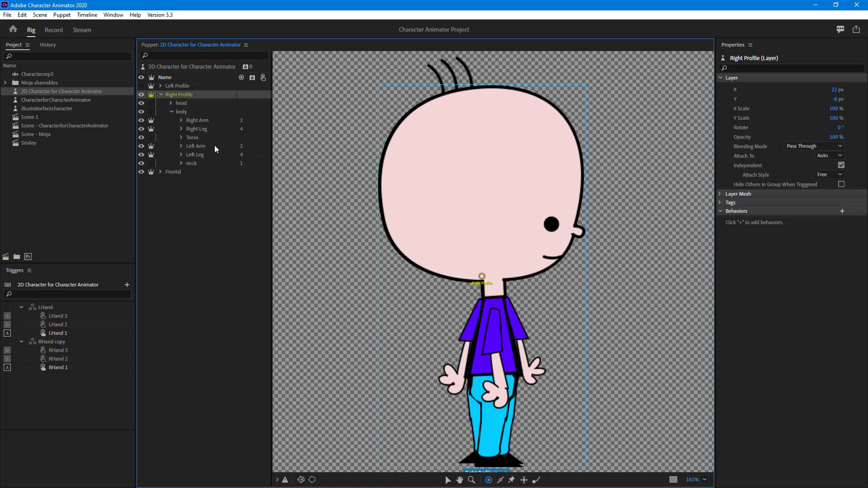
click(194, 163)
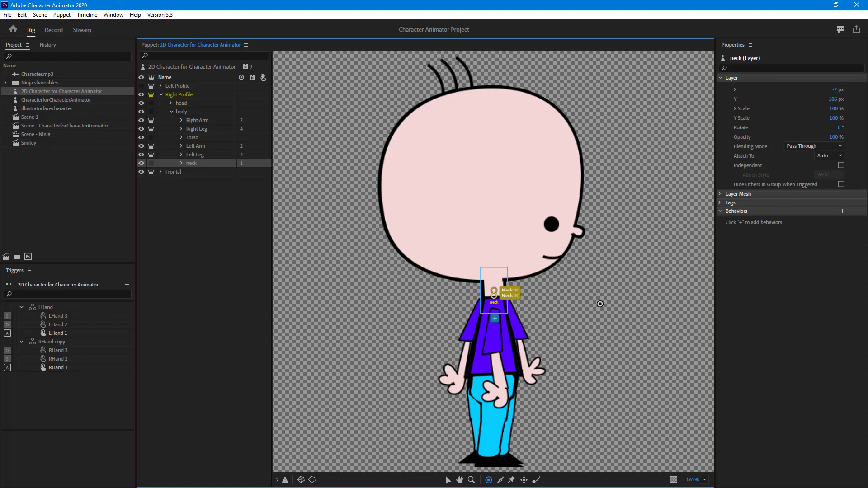
click(499, 281)
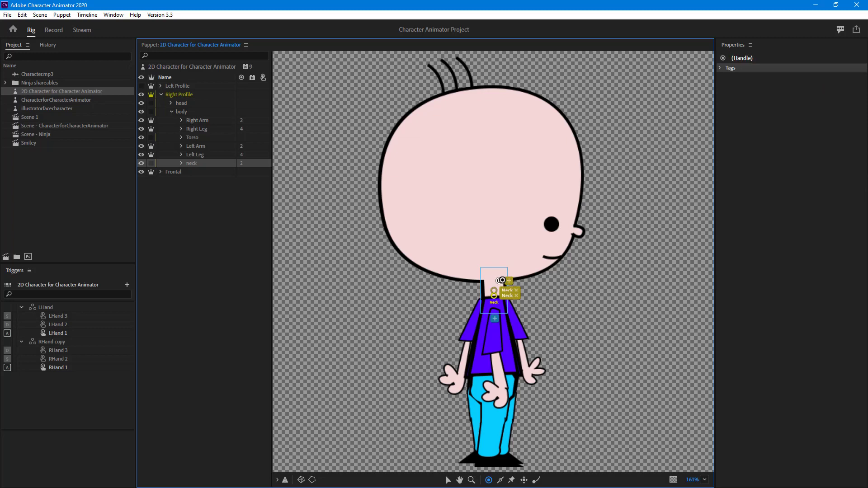
key(ctrl+z)
key(v)
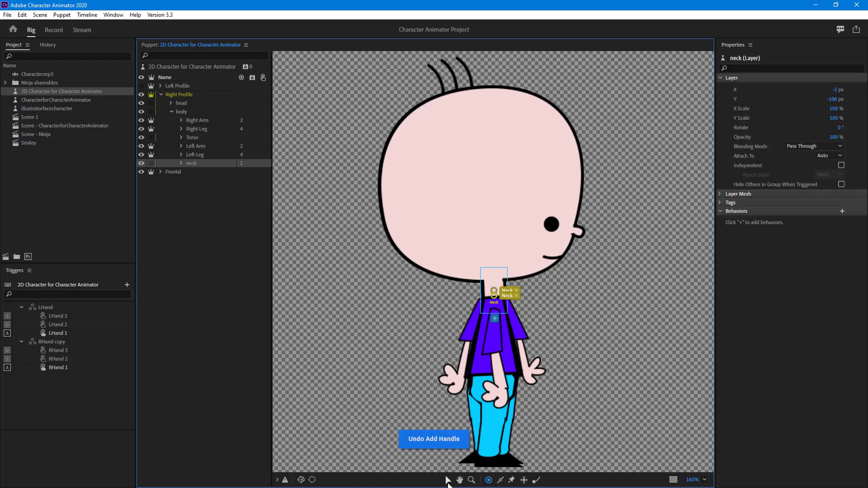
drag(484, 284, 487, 283)
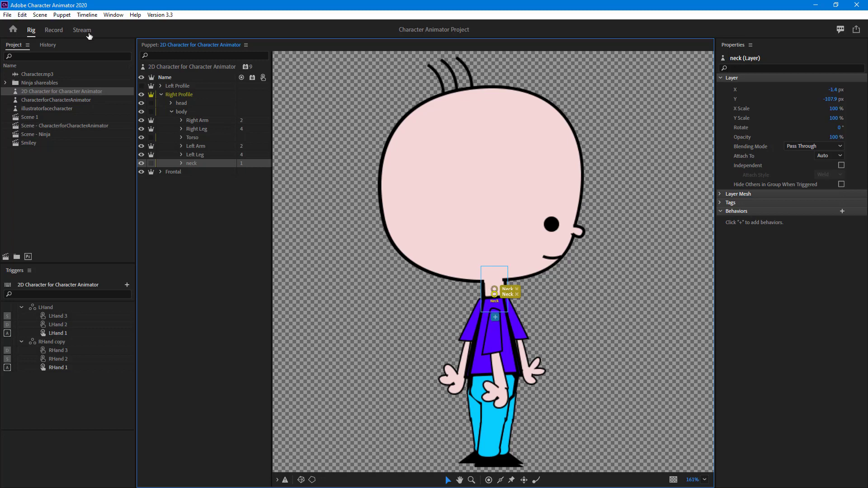
click(54, 30)
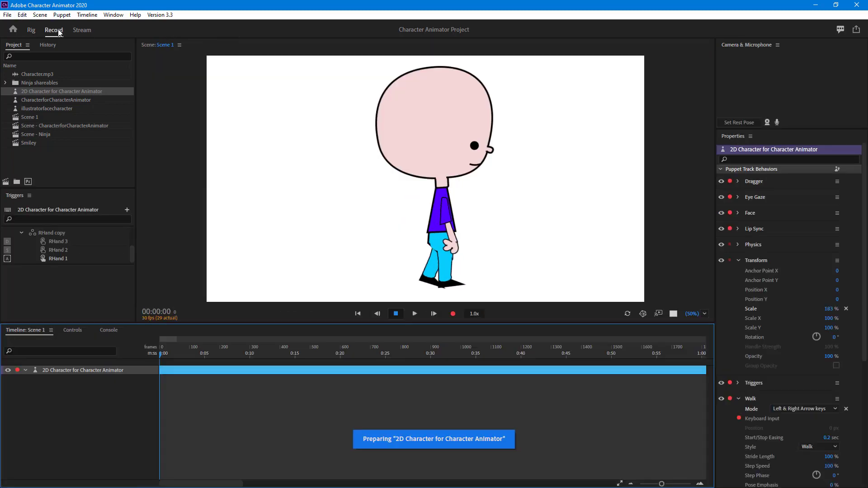
Reposition the Right Profile's neck layer to about X -2.6, Y -106.6 px and test the walk in the scene.
click(30, 30)
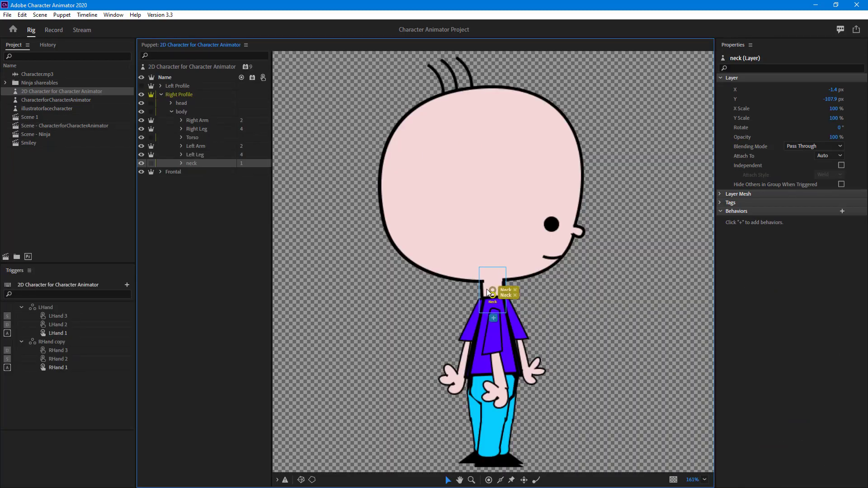
click(53, 30)
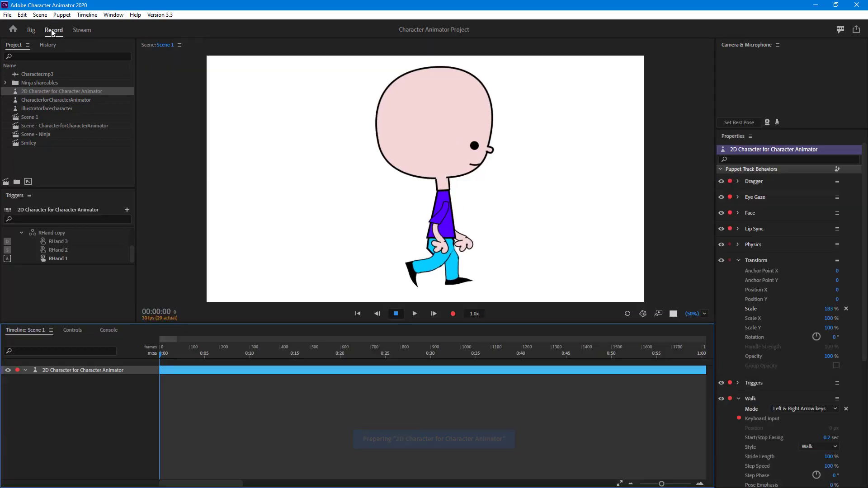
key(Left)
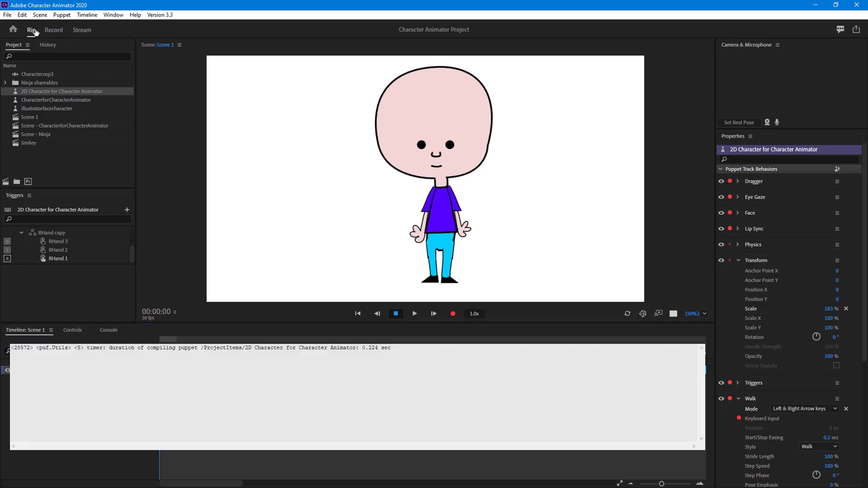
click(31, 30)
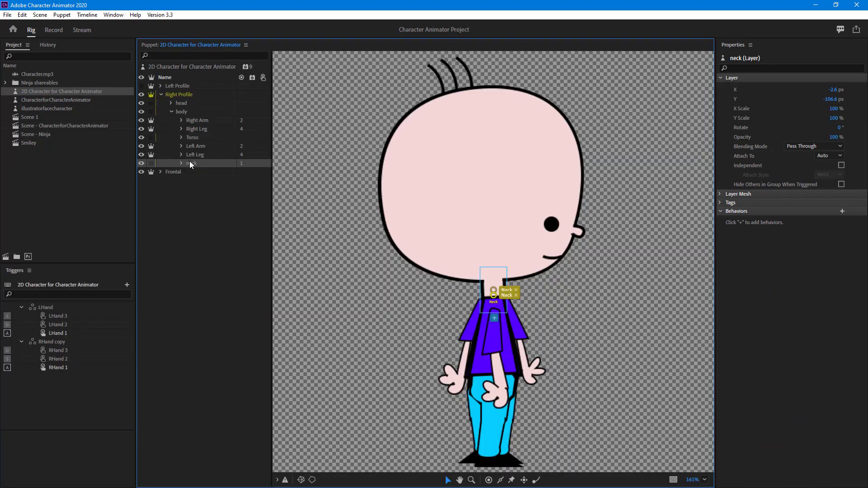
Expand the Right Profile's head group in the rig and test the puppet's walk in both directions in the scene.
click(180, 113)
click(172, 104)
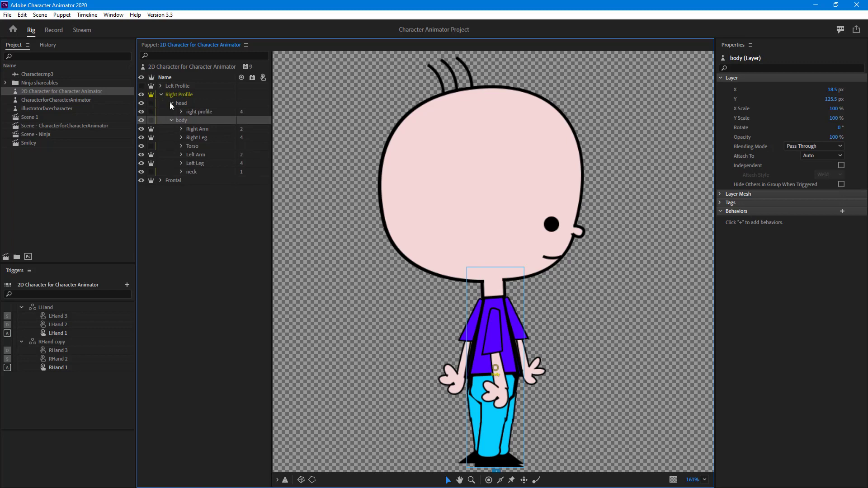
click(54, 31)
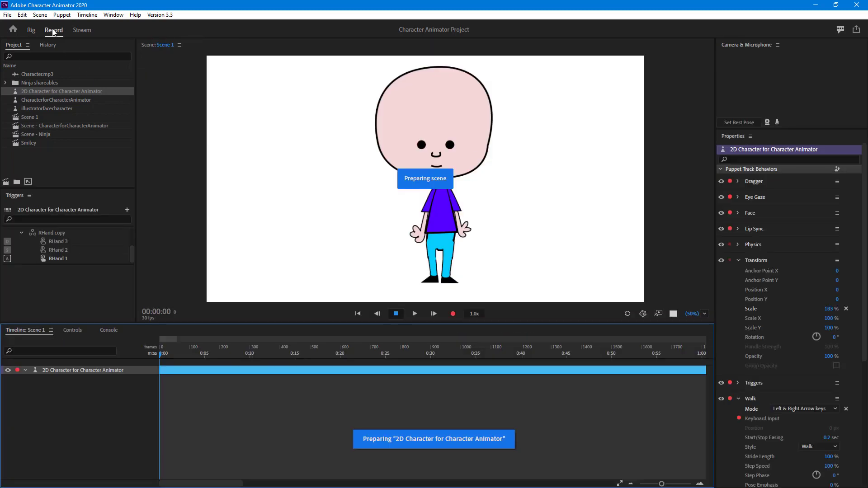
key(Right)
key(Left)
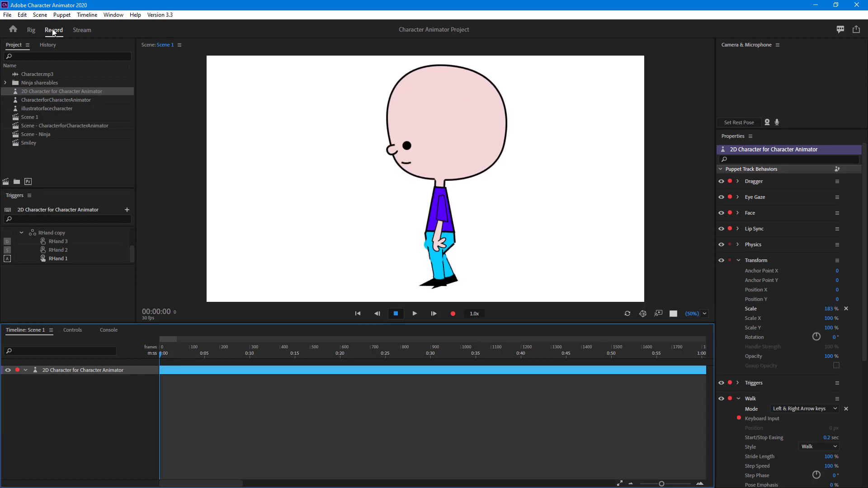
key(Right)
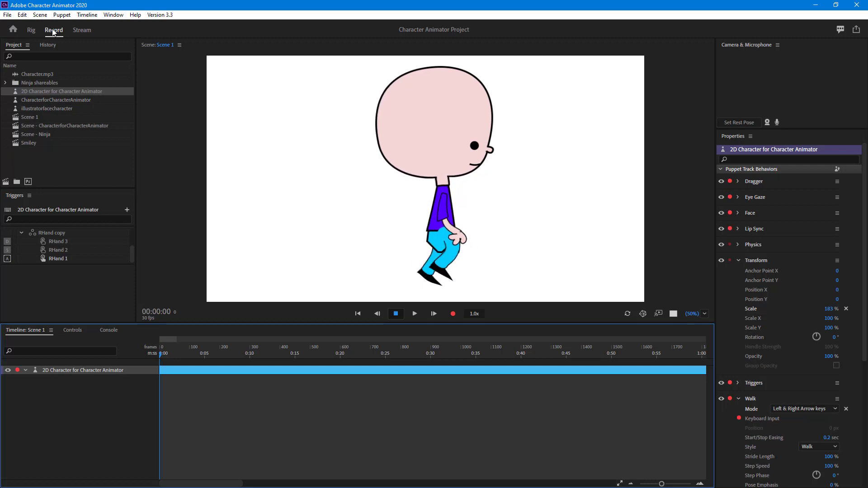
key(Right)
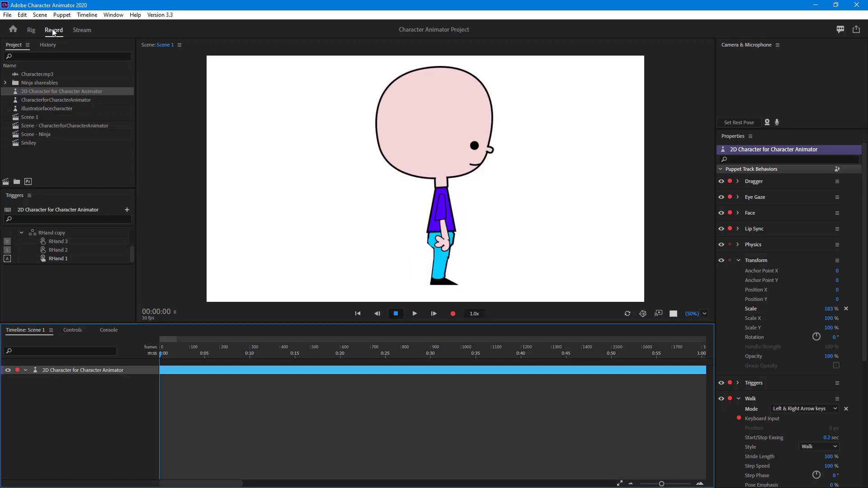
key(Right)
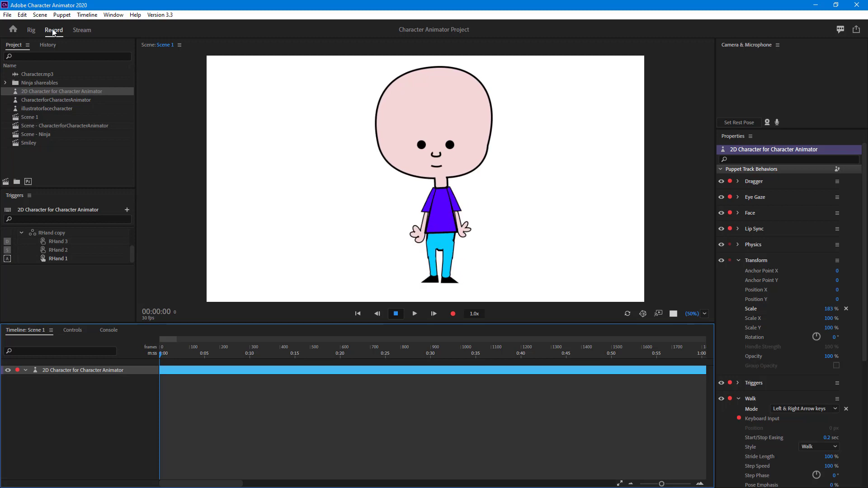
Move the Right Profile's Right Leg layer to about X 3.7, Y 79.2 px and check it in the scene.
click(31, 30)
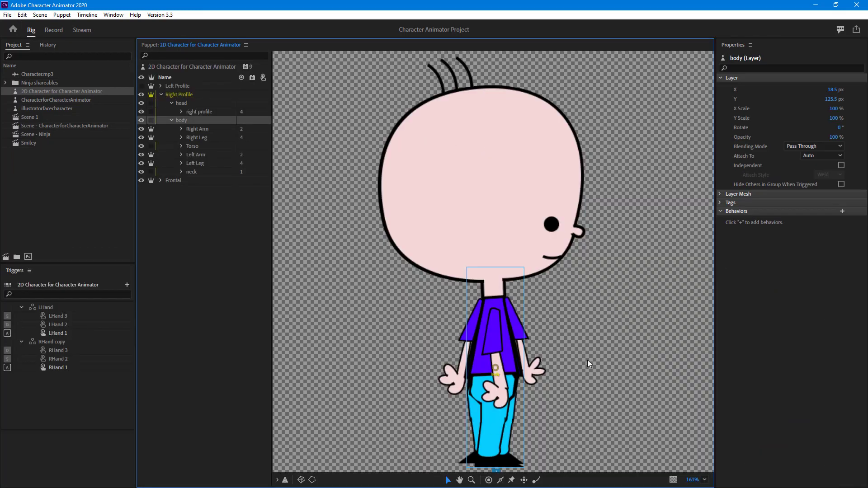
click(198, 137)
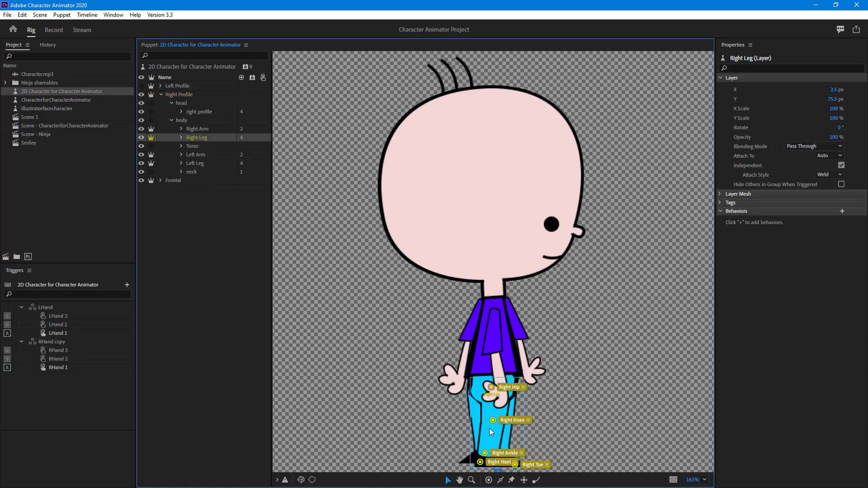
drag(490, 432, 493, 433)
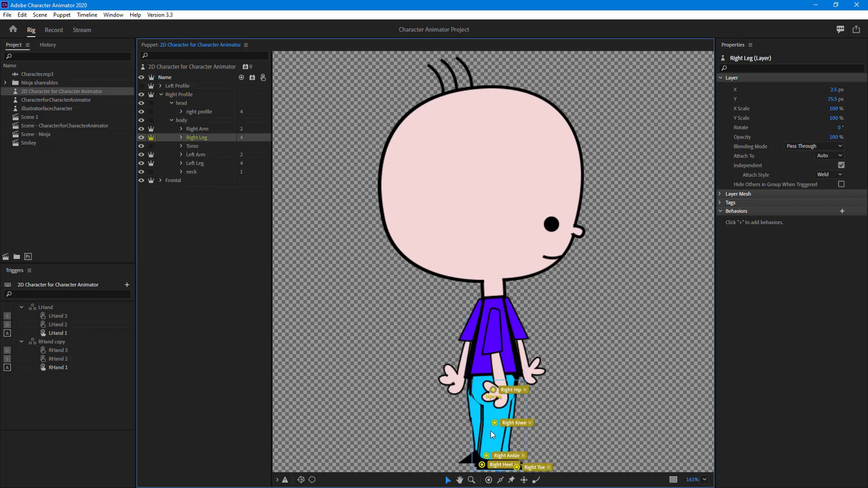
click(55, 30)
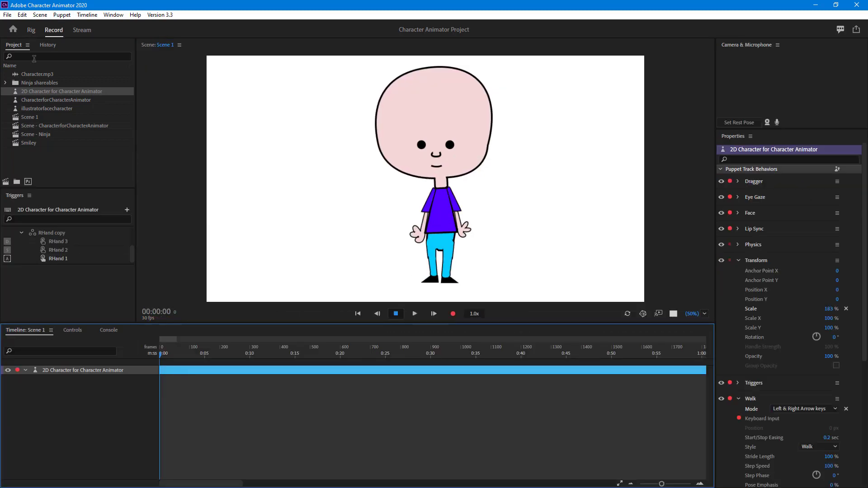
Reposition the Right Profile's Right Leg layer to about X 2.5, Y 77.3 px and test the walk in the scene.
click(32, 30)
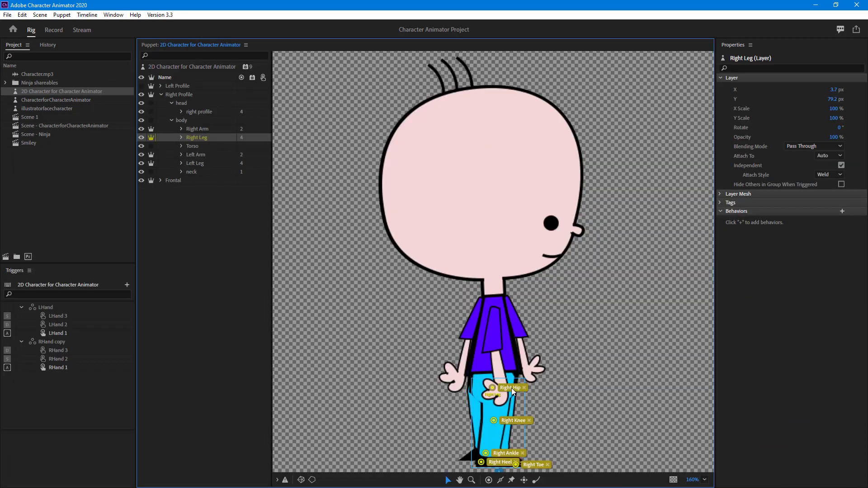
drag(492, 432, 494, 430)
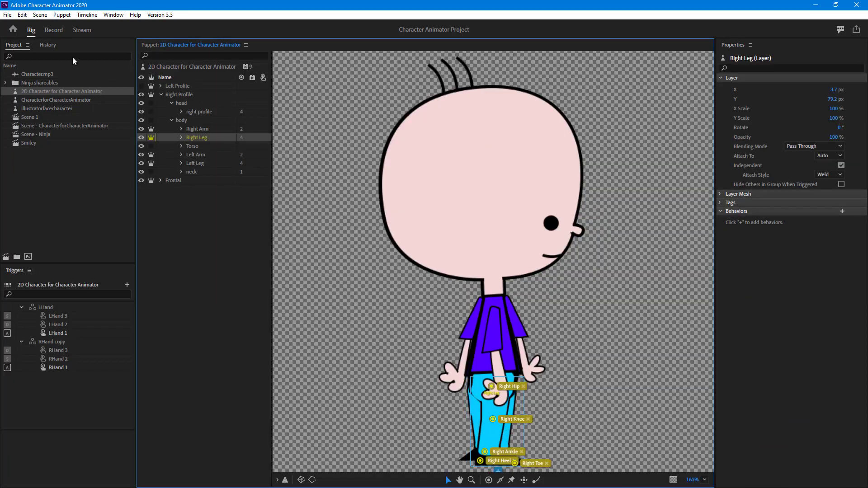
click(54, 30)
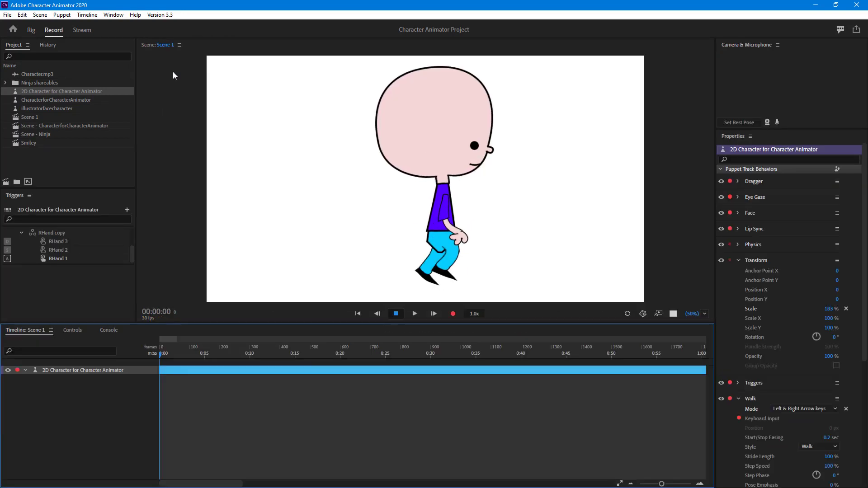
key(Left)
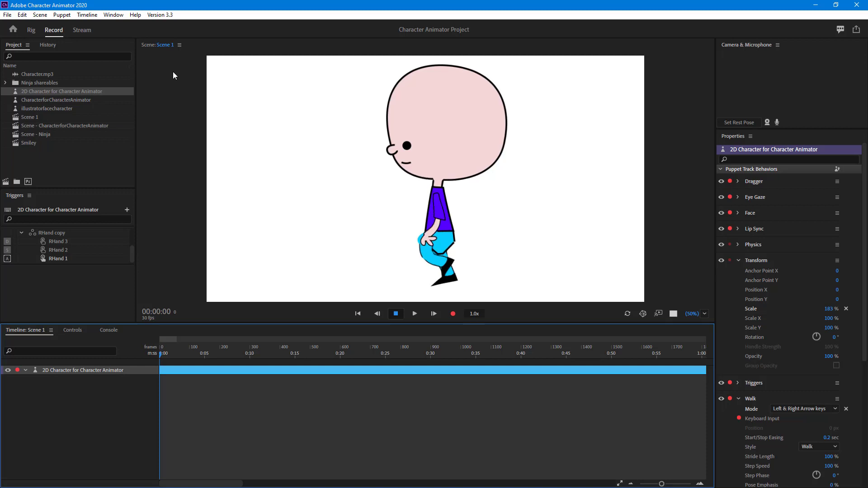
Collapse the Right Profile group in the rig, hide it and Frontal, and show and expand only the Left Profile group.
key(ctrl+1)
double_click(310, 162)
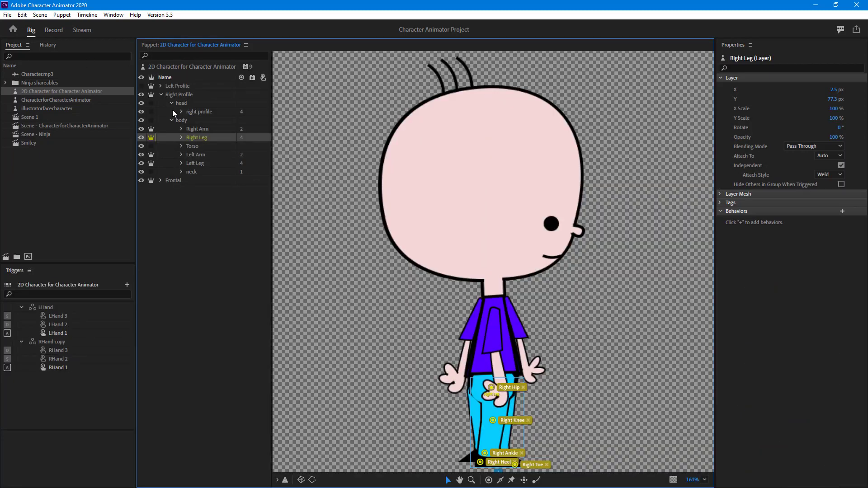
click(161, 94)
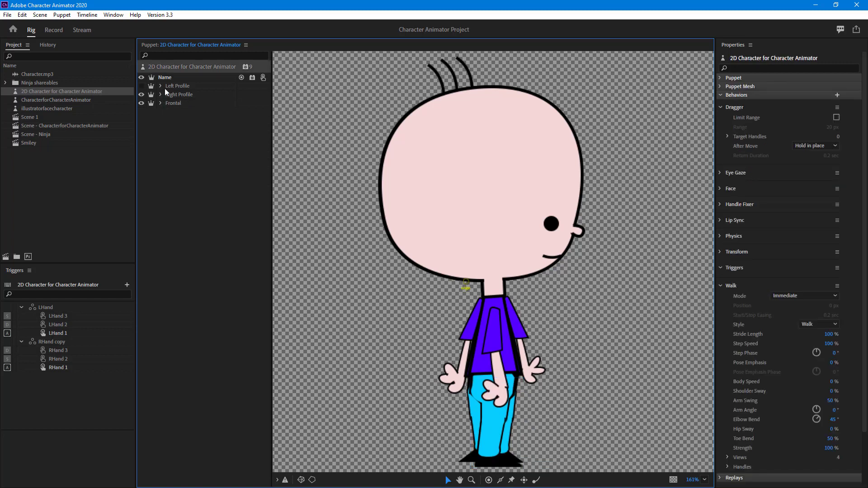
click(141, 94)
click(142, 103)
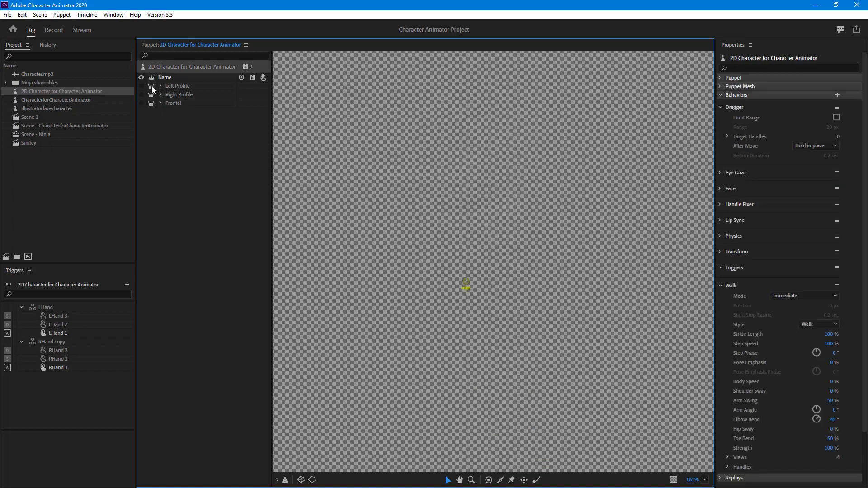
click(141, 86)
click(160, 85)
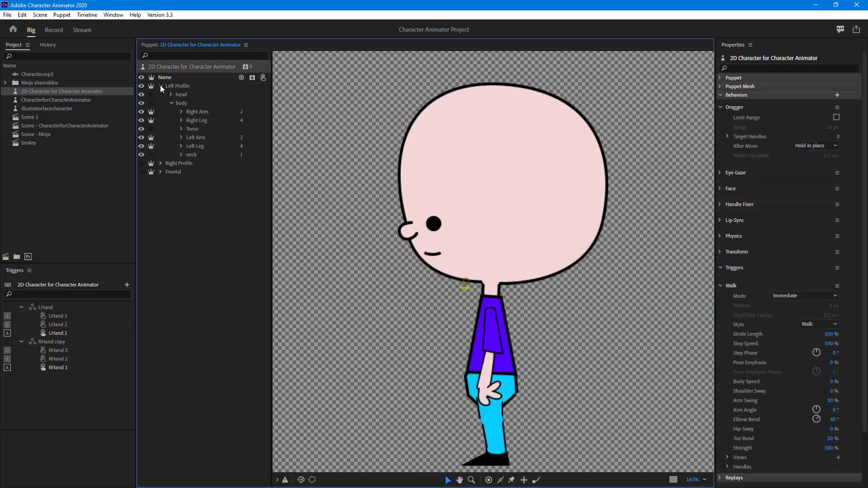
Move the Left Profile's Right Leg layer to about X -0.5, Y 81.7 px and check it in the scene.
click(506, 422)
click(203, 112)
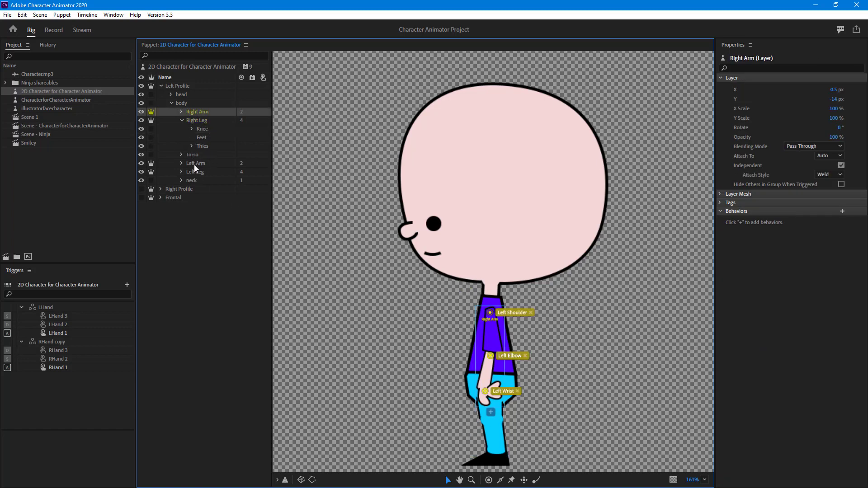
click(194, 166)
click(201, 119)
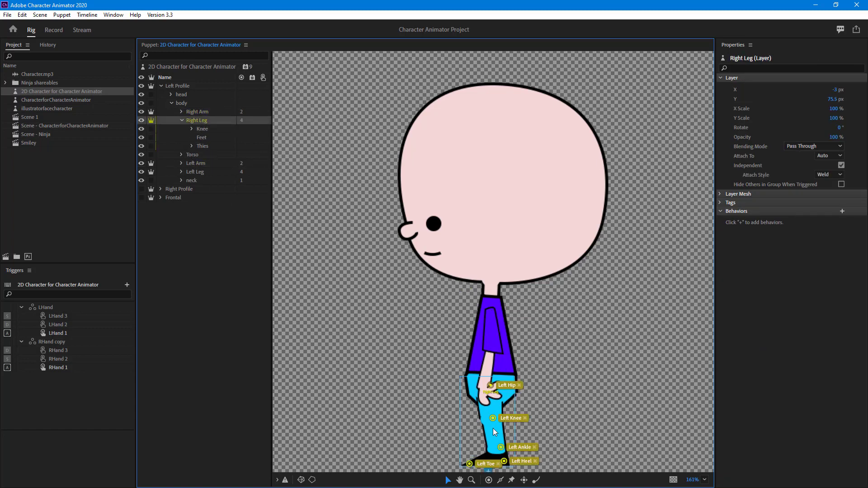
drag(496, 429, 496, 437)
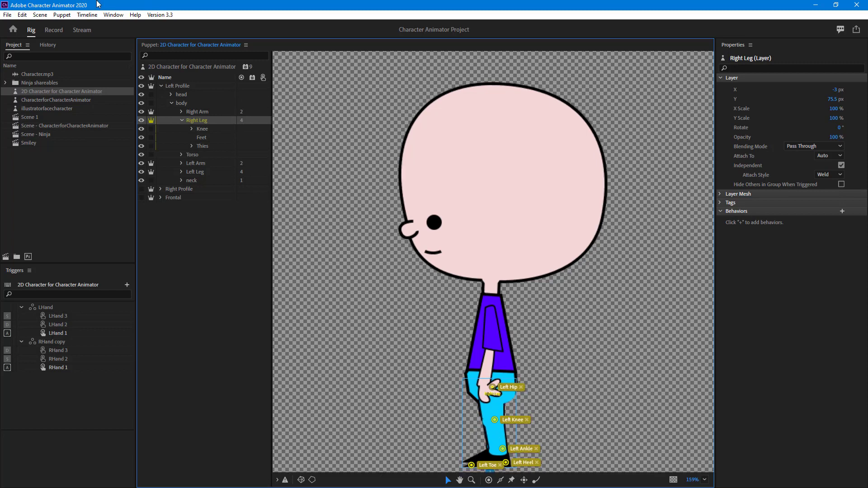
click(54, 30)
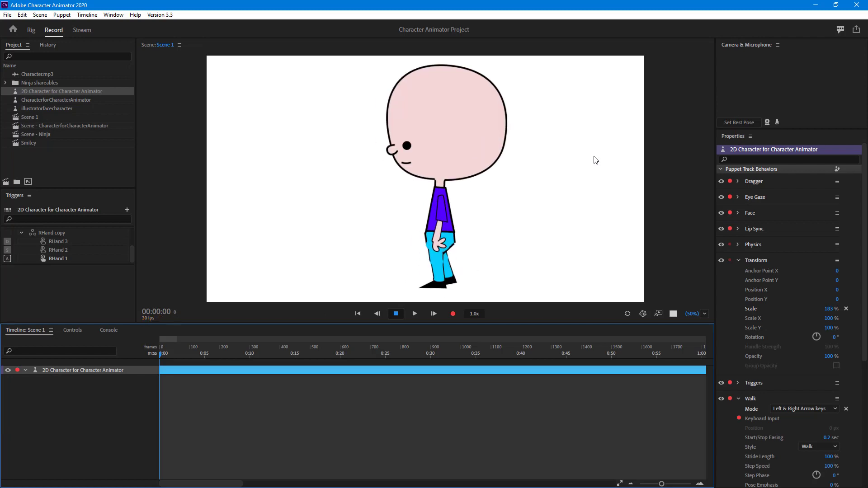
Reposition the Left Profile's Right Leg layer to about X -2.4, Y 76.7 px and test walking both ways in the scene.
click(31, 33)
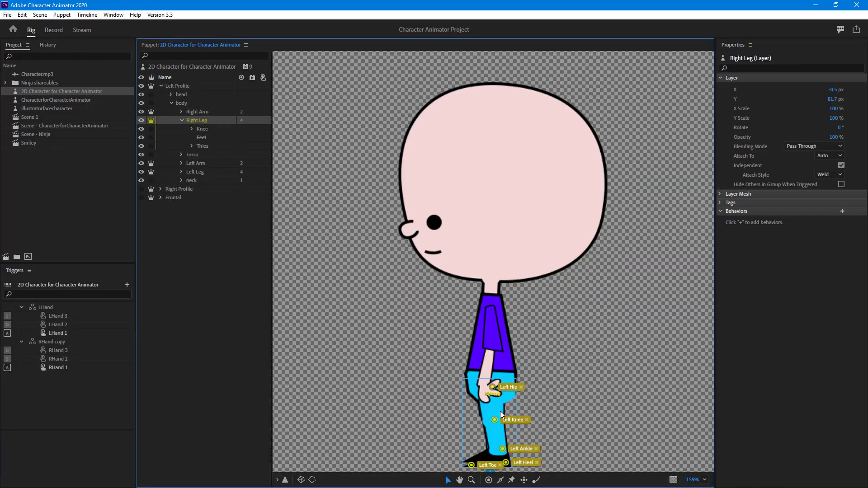
drag(495, 432, 493, 428)
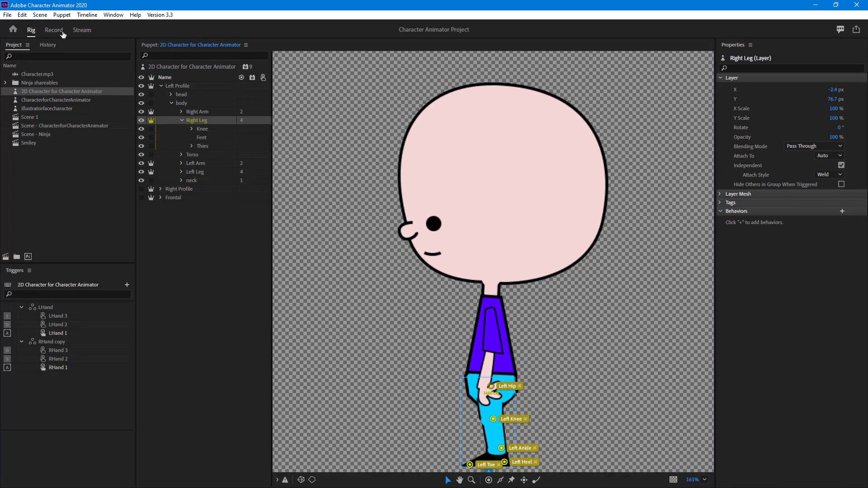
click(54, 30)
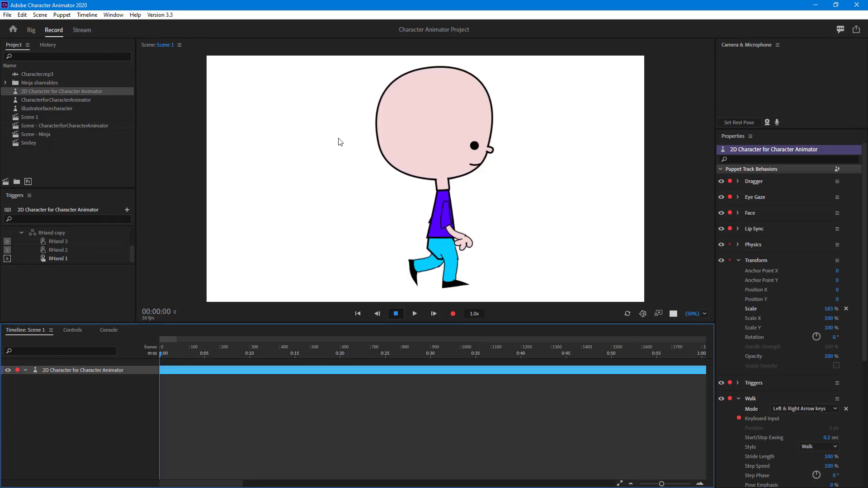
key(Left)
key(Right)
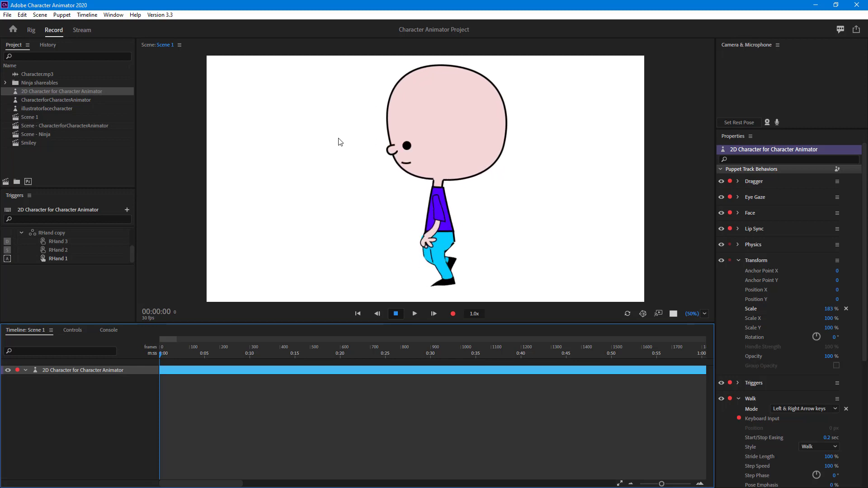
Collapse the Left Profile group in the rig and make the Right Profile and Frontal groups visible again.
click(25, 35)
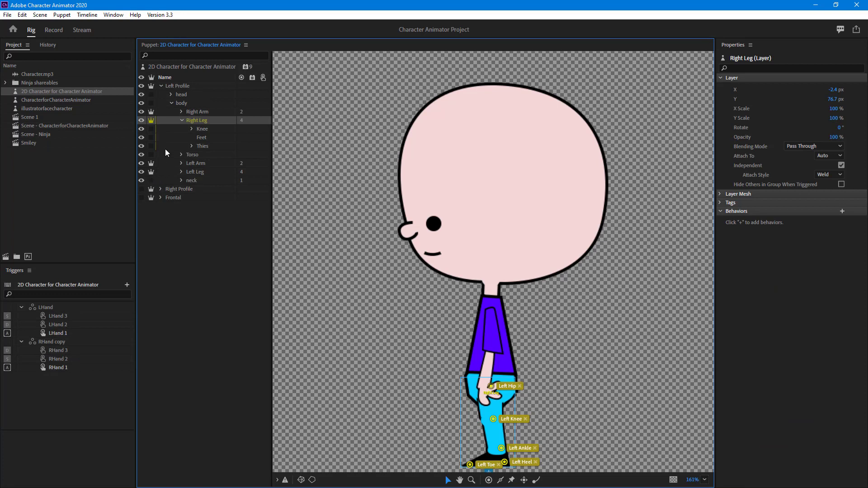
click(161, 86)
click(141, 94)
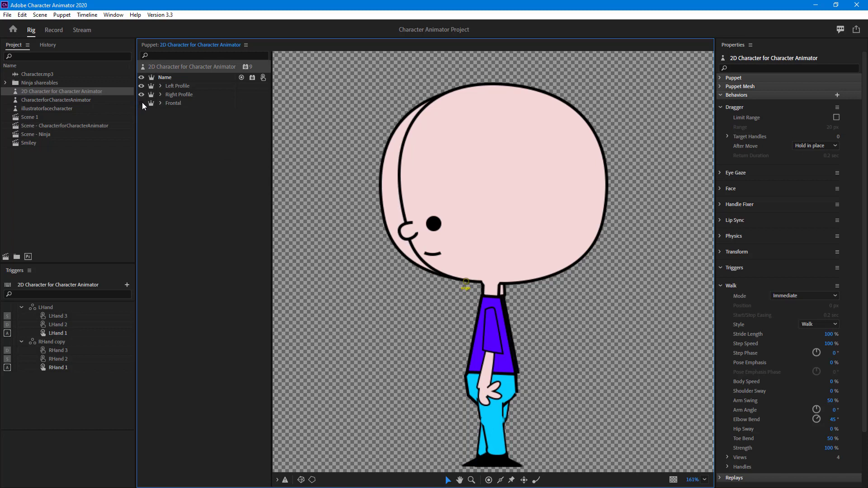
click(142, 103)
Test the finished walk in the scene by making the puppet walk alternately left and right.
click(53, 31)
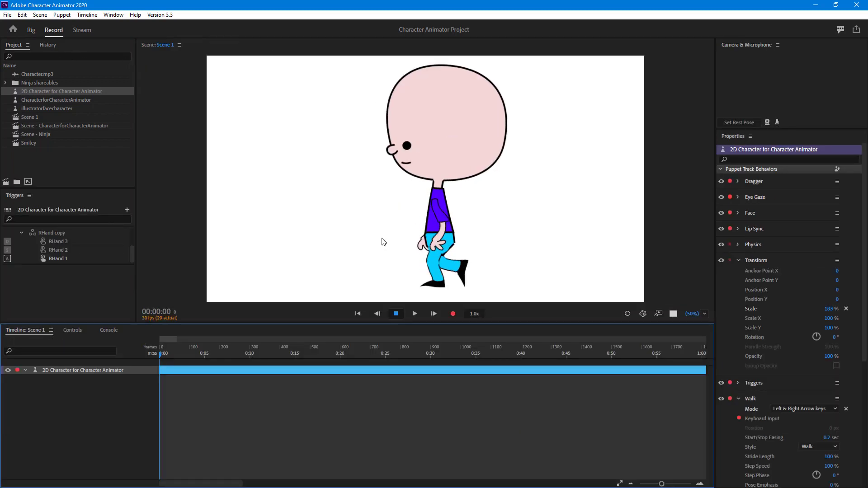
key(Right)
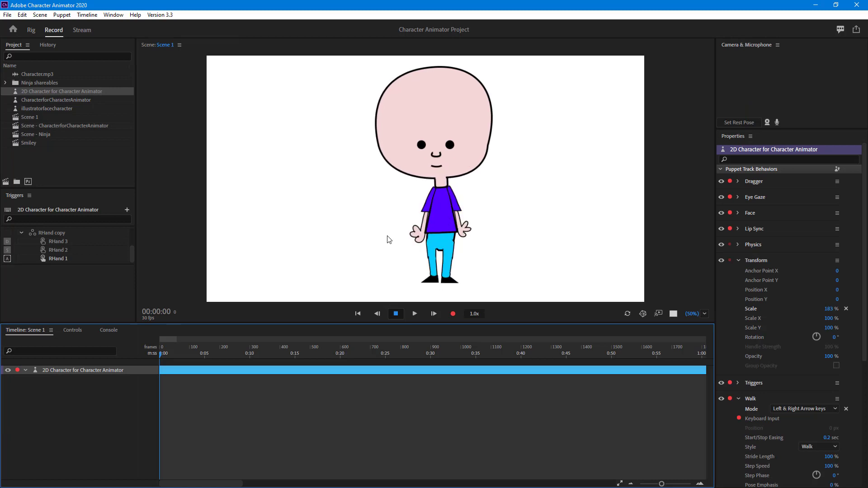
key(Right)
key(Left)
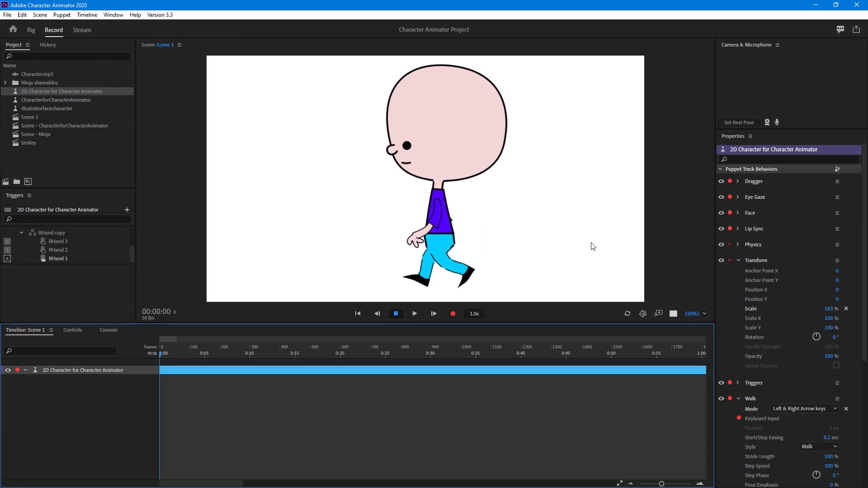
key(Right)
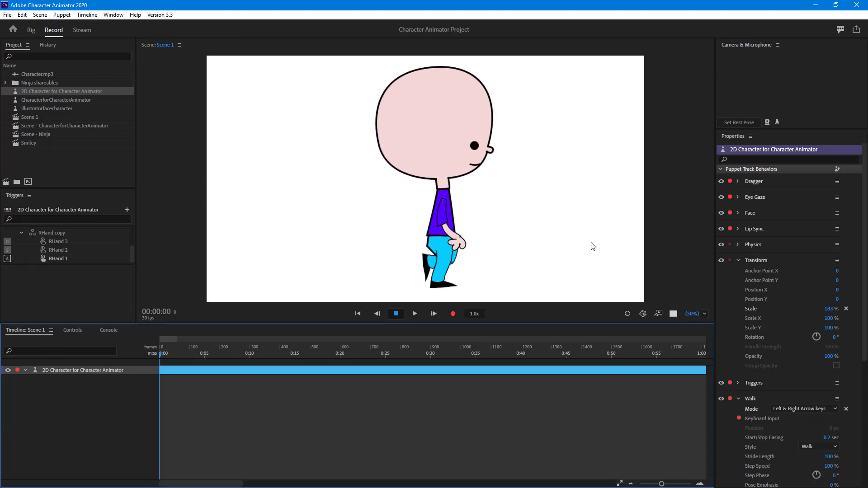
key(Left)
key(Right)
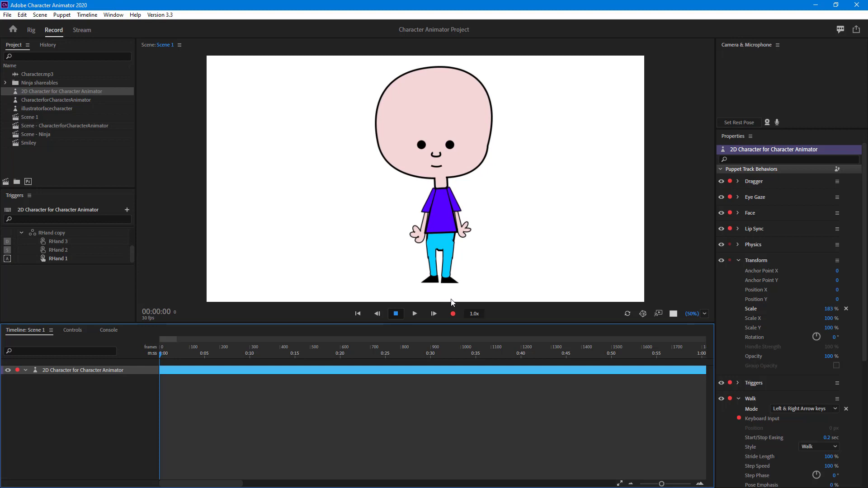
key(Left)
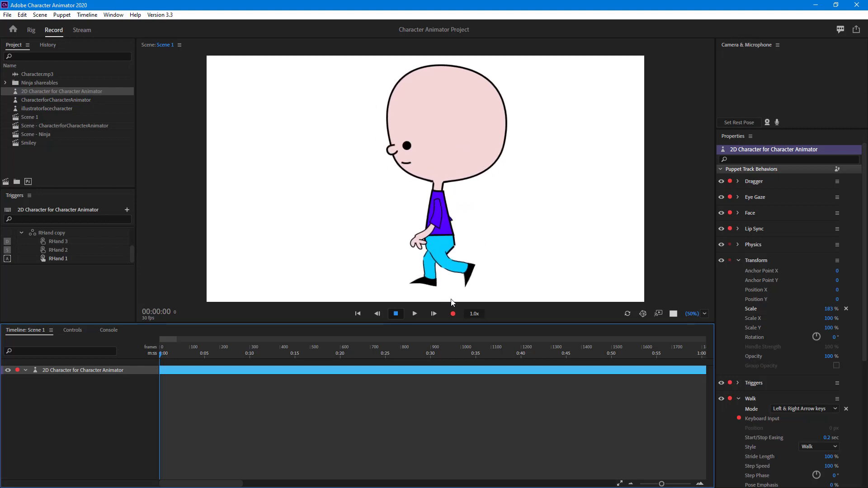
Set the puppet's Walk behavior mode to Position-based.
click(813, 408)
click(801, 439)
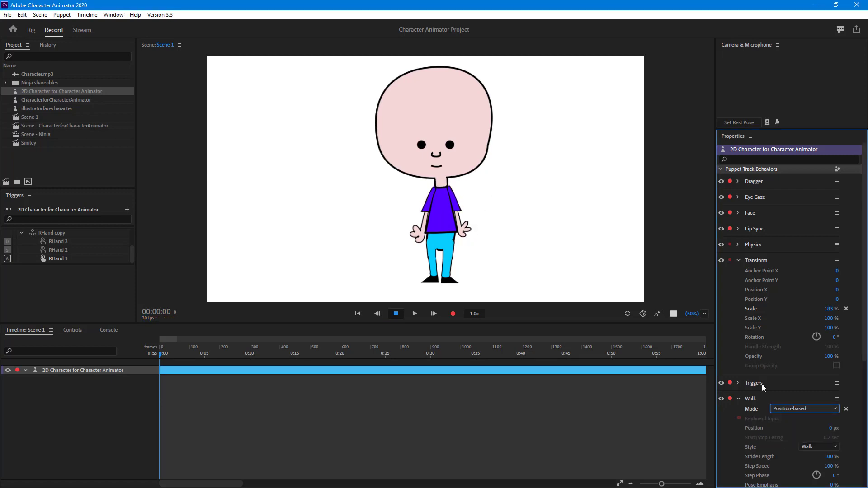
Try the Immediate mode of the puppet's Walk behavior and return the mode to Left & Right Arrow keys.
click(809, 408)
click(784, 418)
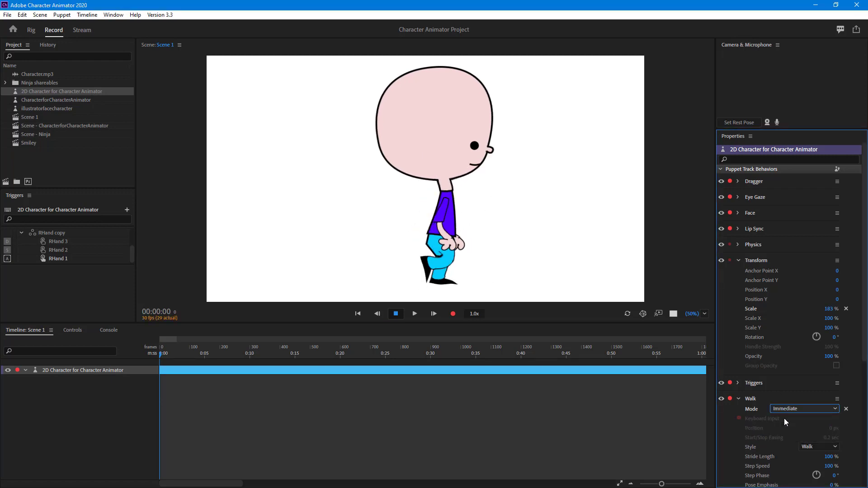
click(792, 409)
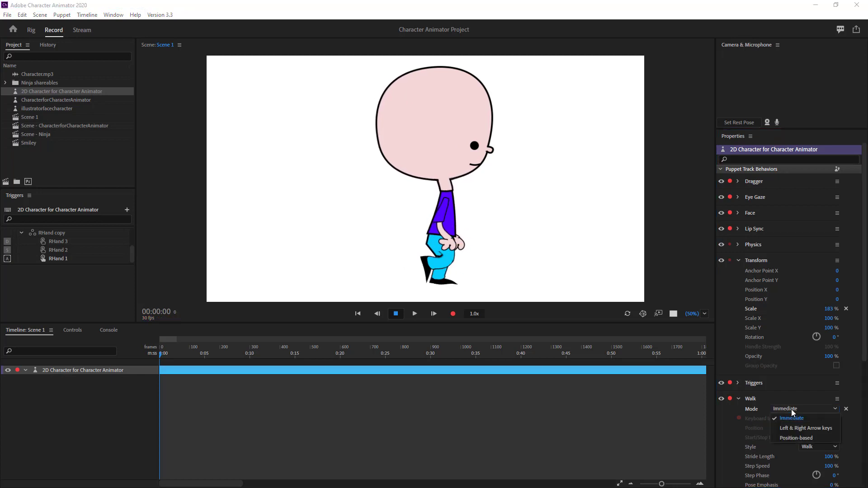
click(794, 429)
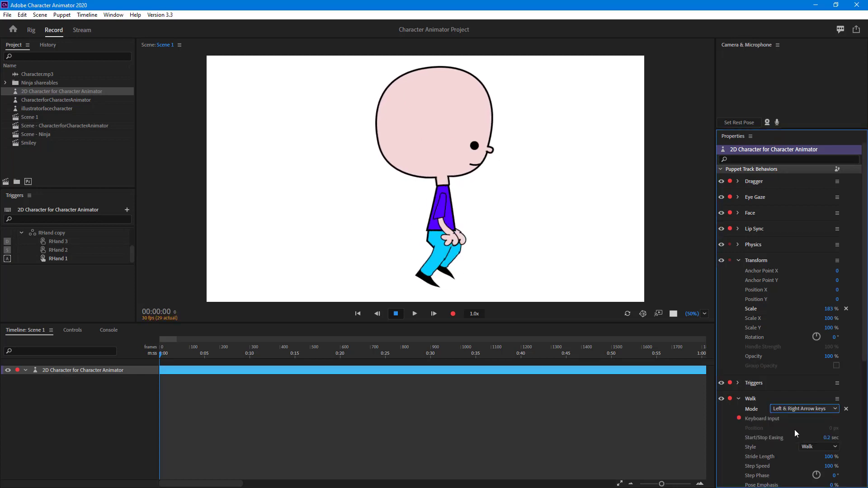
Test the selected walk mode by making the puppet walk left and right in turn, starting with left.
key(Left)
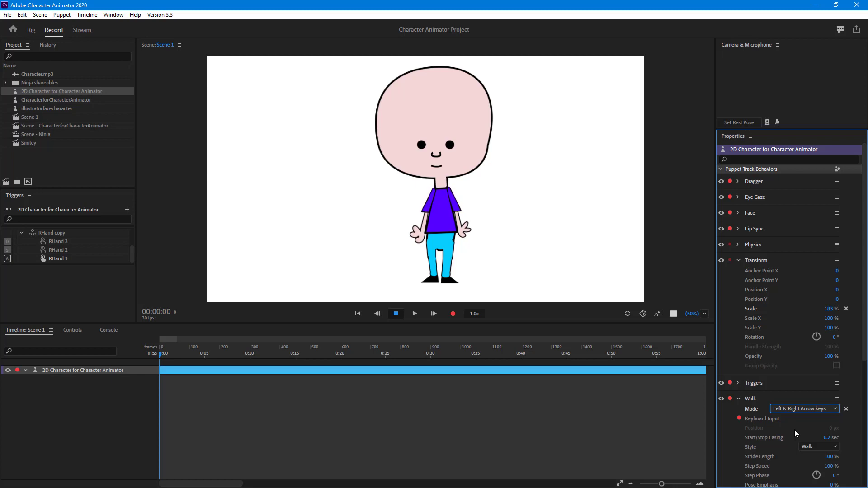
key(Right)
key(Left)
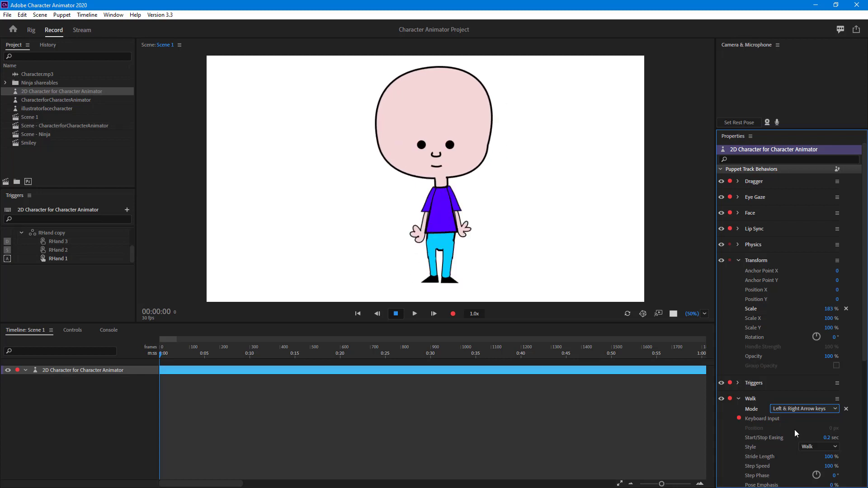
key(Right)
key(Left)
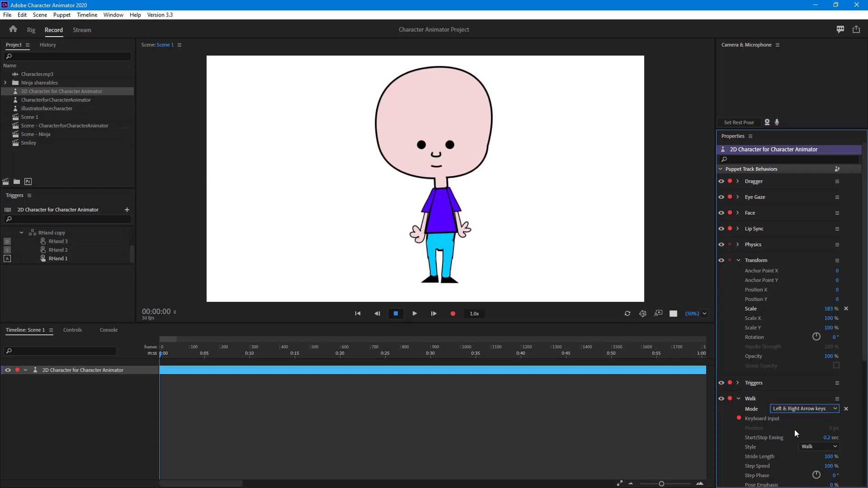